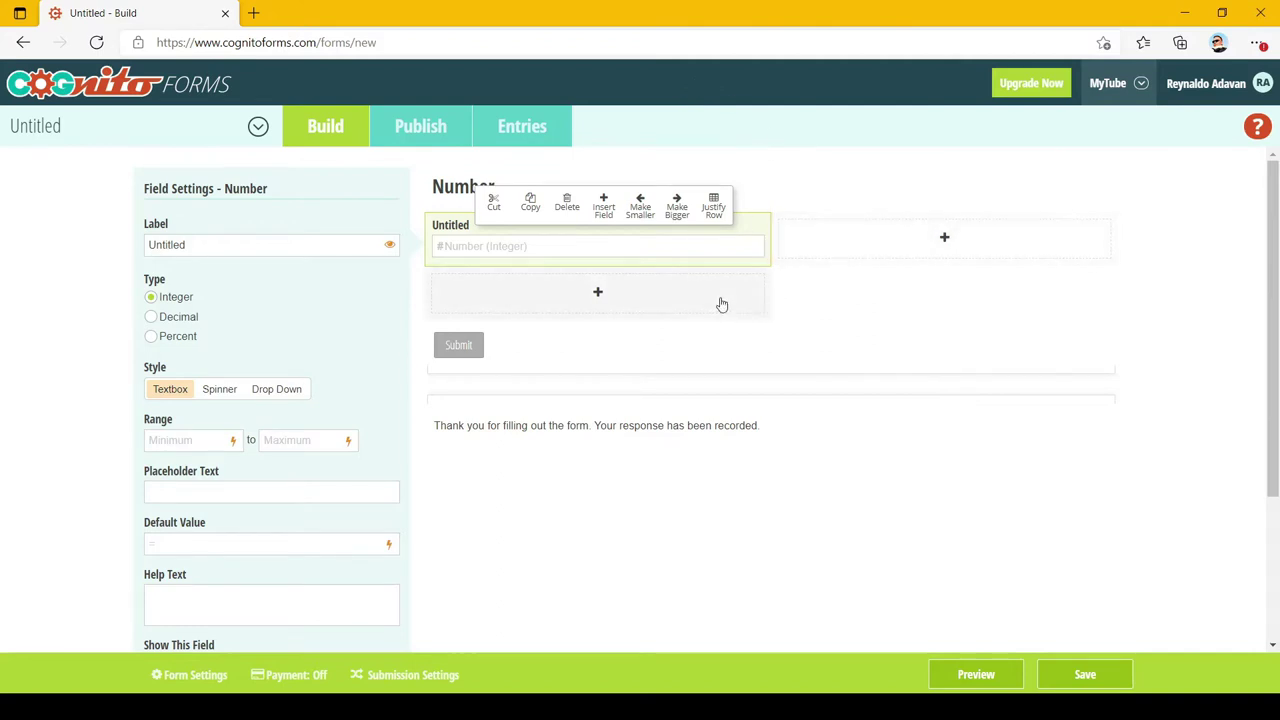
# Step: Label the untitled field "Number" and try the Decimal and Percent types before returning it to Integer
pyautogui.doubleClick(221, 248)
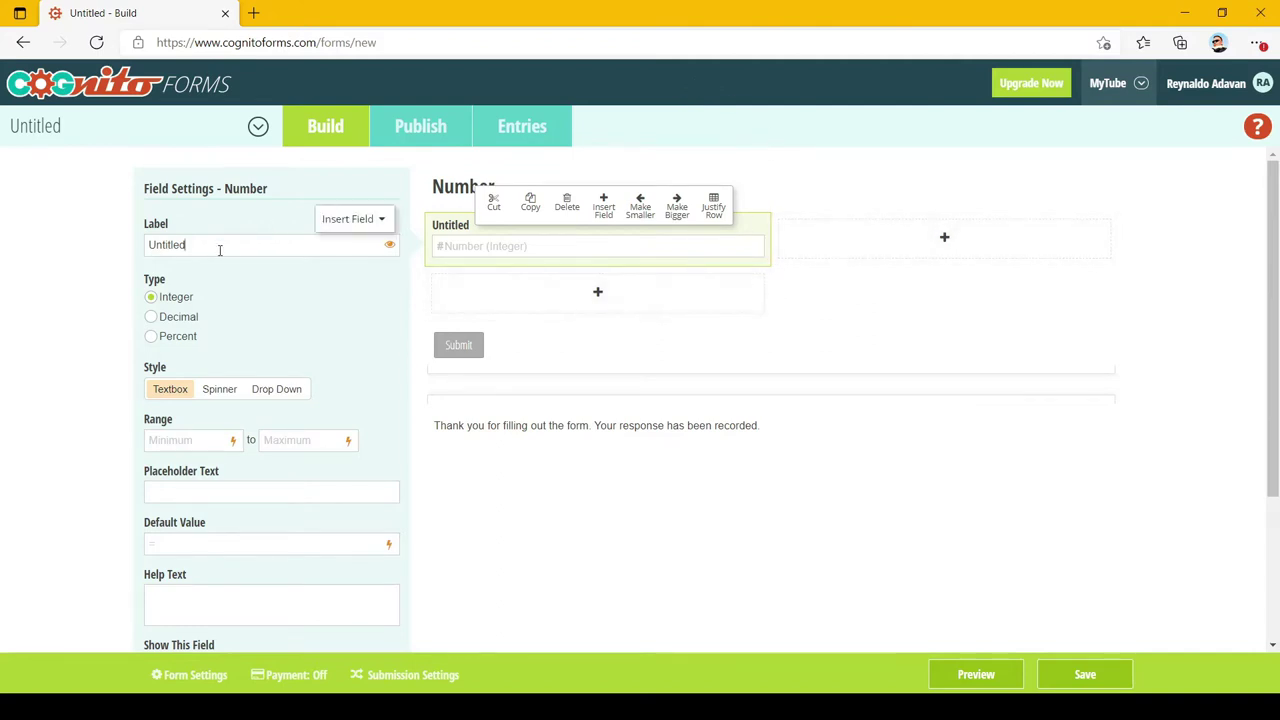
pyautogui.write('Number')
pyautogui.click(152, 318)
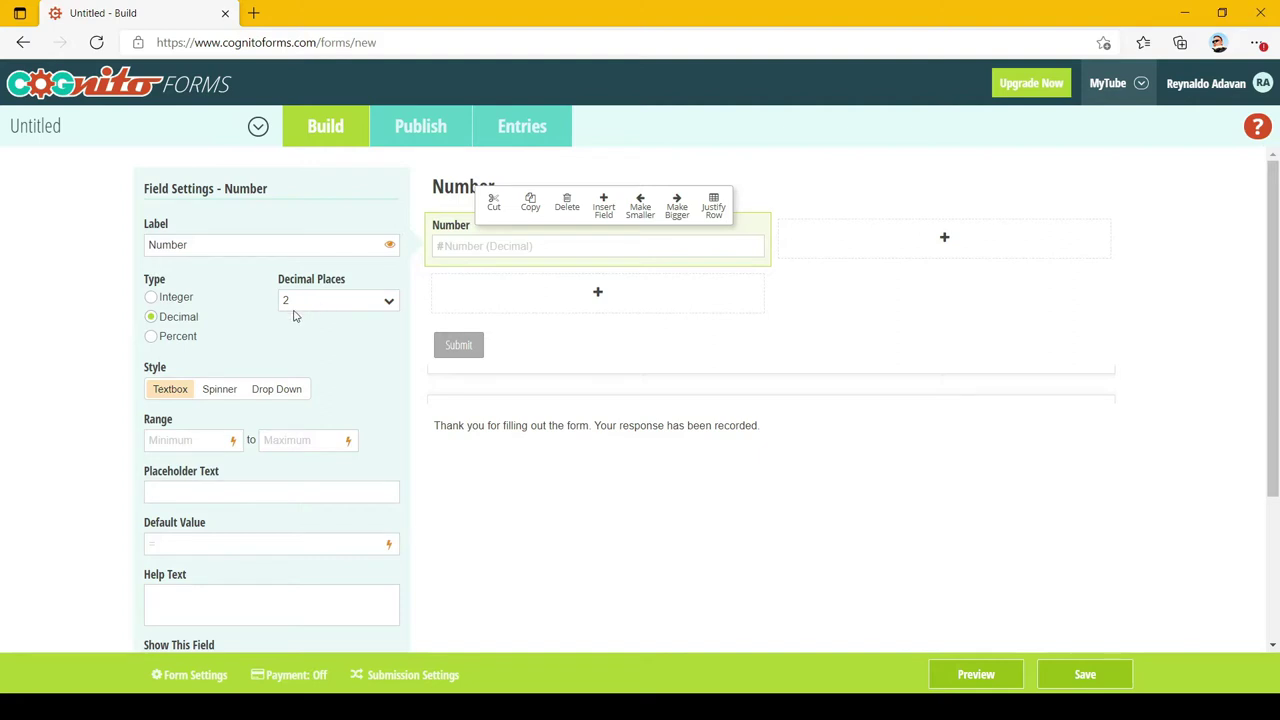
pyautogui.click(169, 340)
pyautogui.click(152, 300)
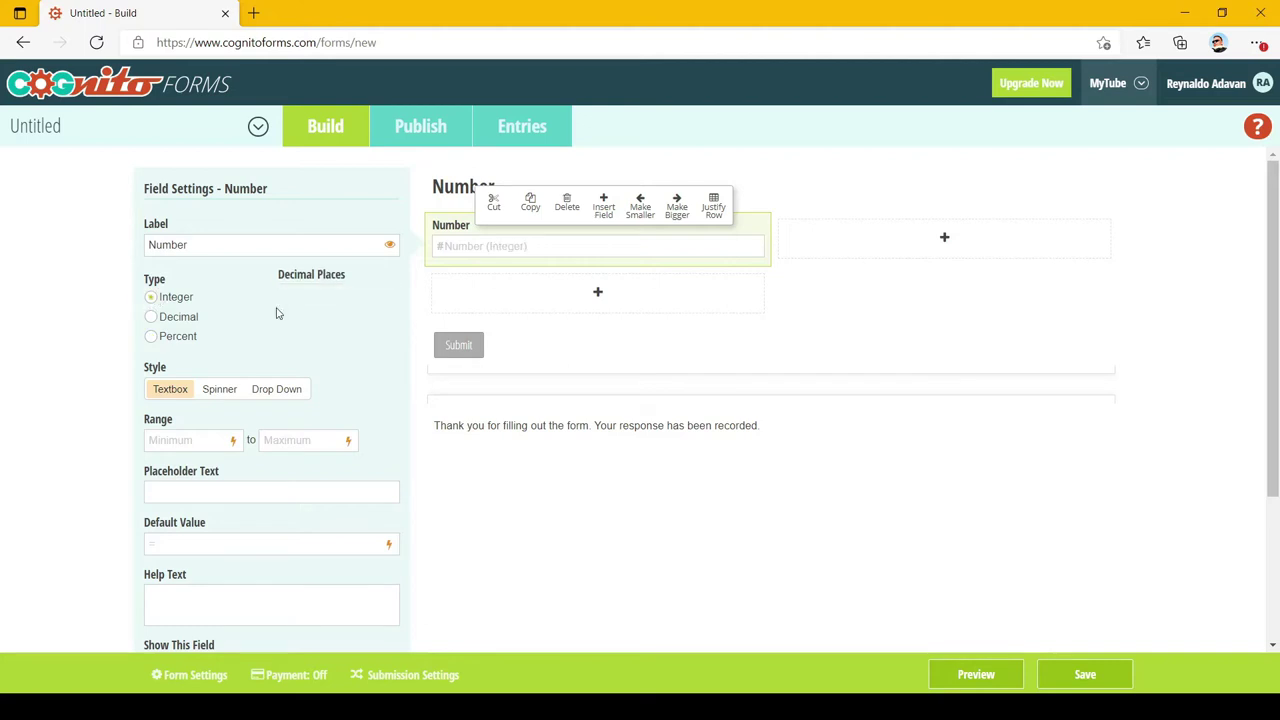
# Step: Test the integer field in the form preview with 10,5, shorten the entry to 10, and close the preview
pyautogui.click(978, 675)
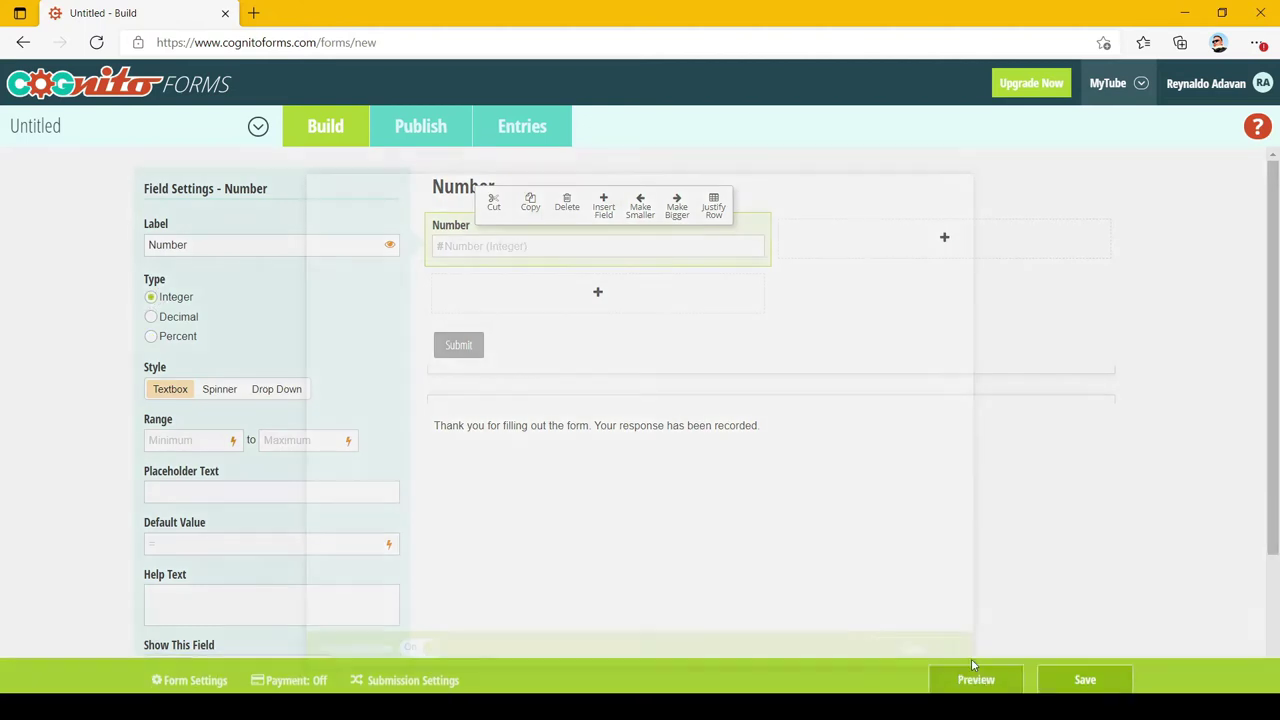
pyautogui.click(457, 280)
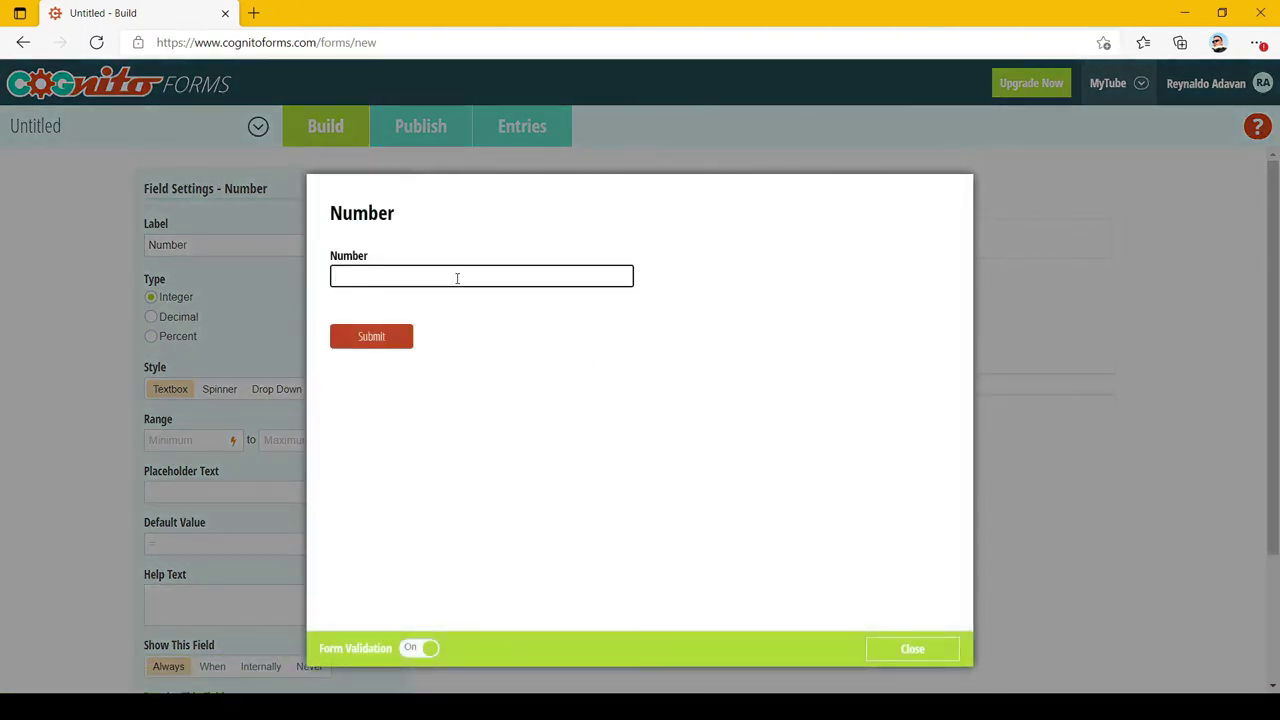
pyautogui.write('10,5')
pyautogui.press('Tab')
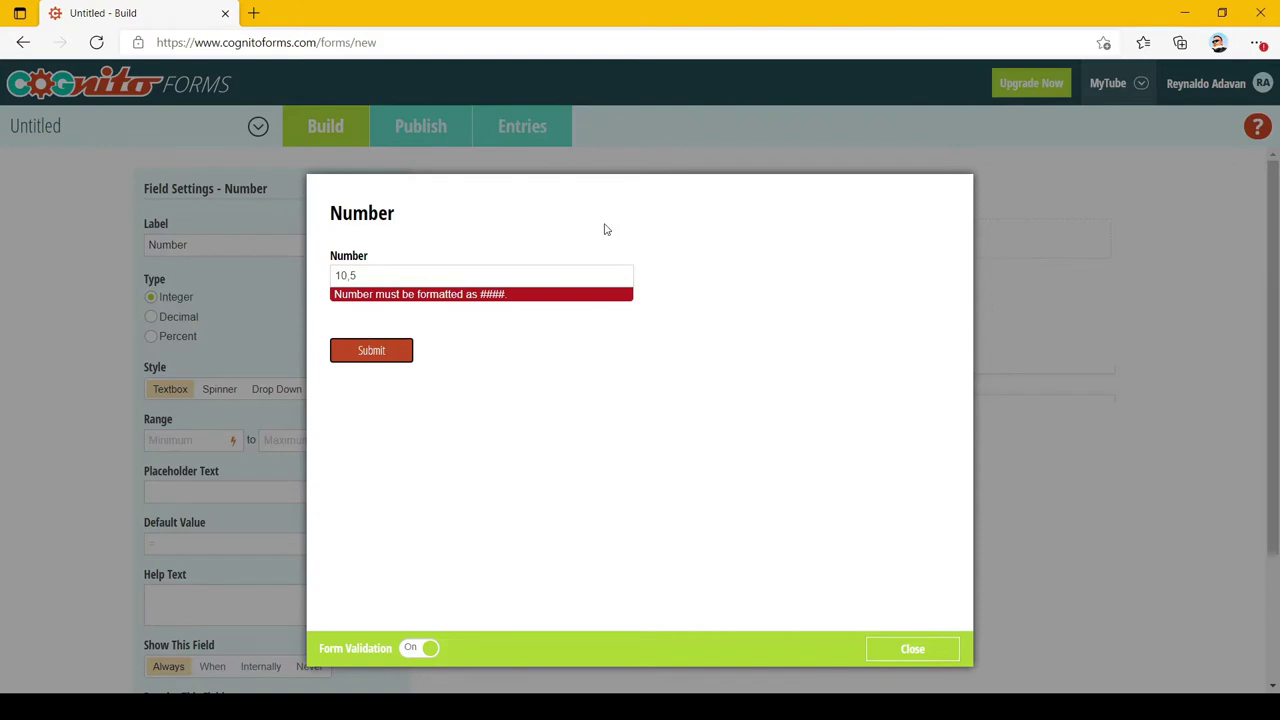
pyautogui.click(410, 275)
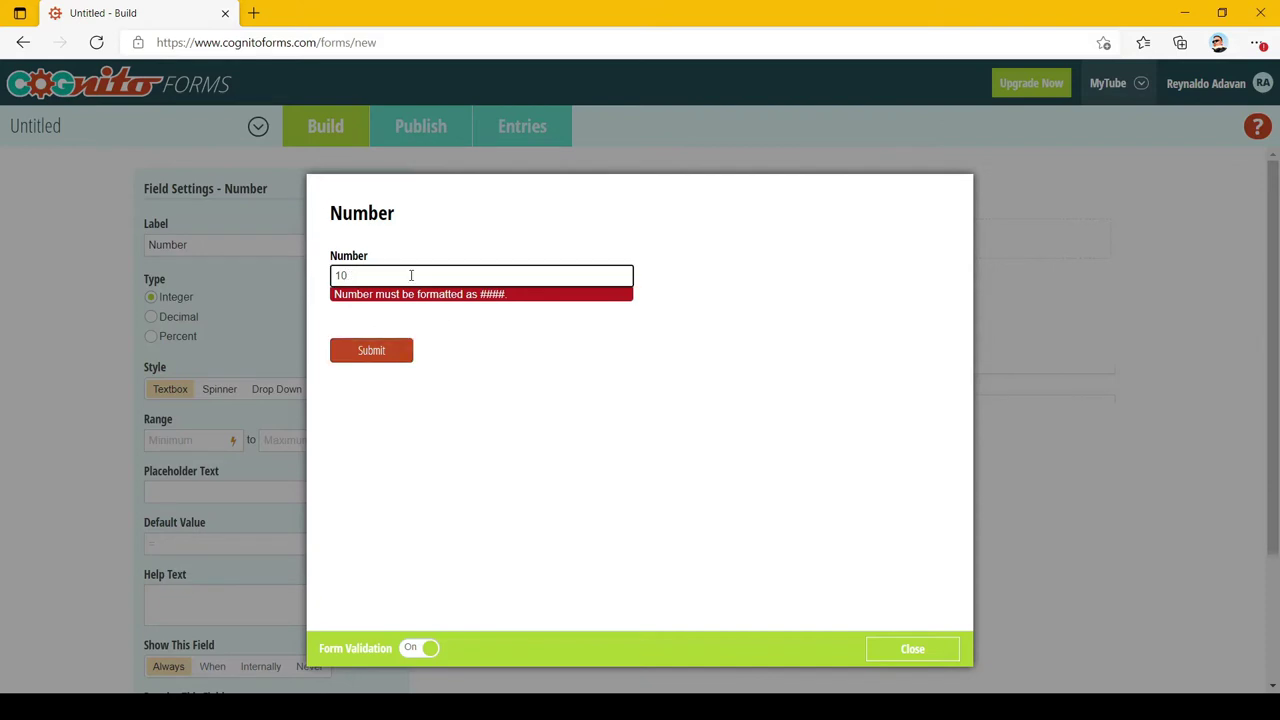
pyautogui.click(903, 645)
# Step: Switch the Number field's type to Decimal and test it in the form preview with 51,2 and 51,25
pyautogui.click(175, 321)
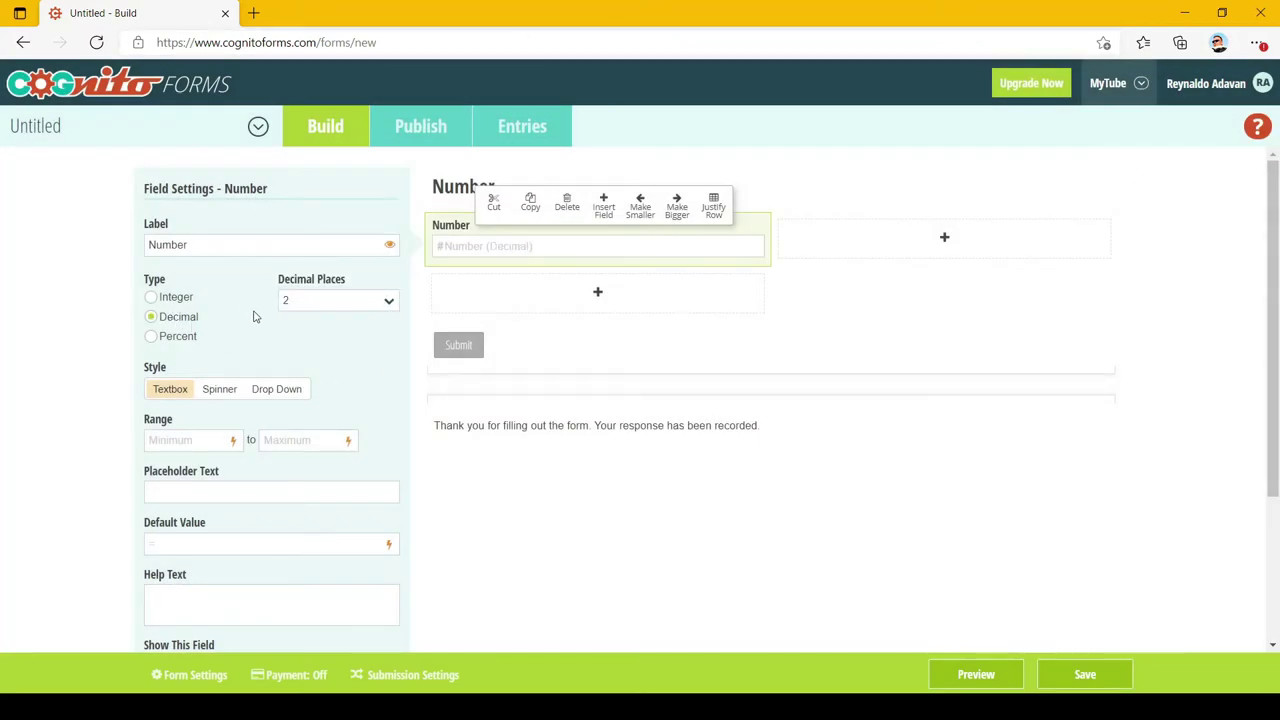
pyautogui.click(964, 675)
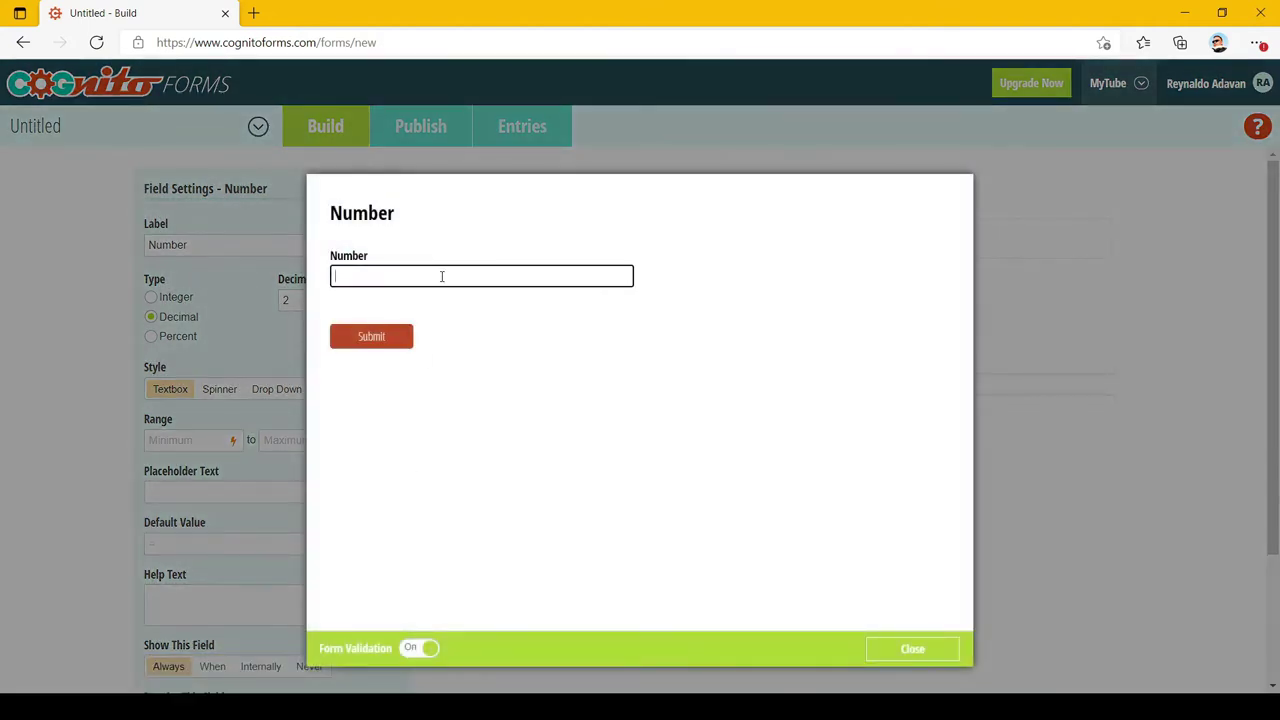
pyautogui.write('51,2')
pyautogui.press('Tab')
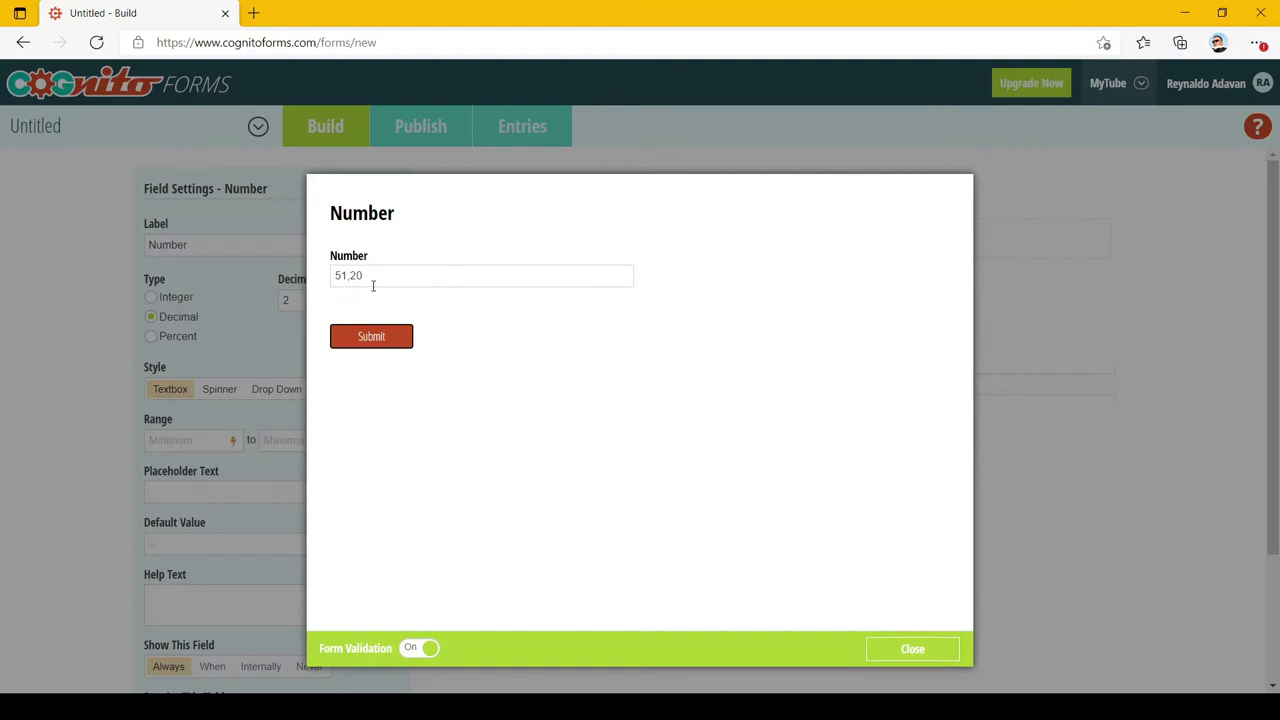
pyautogui.click(448, 284)
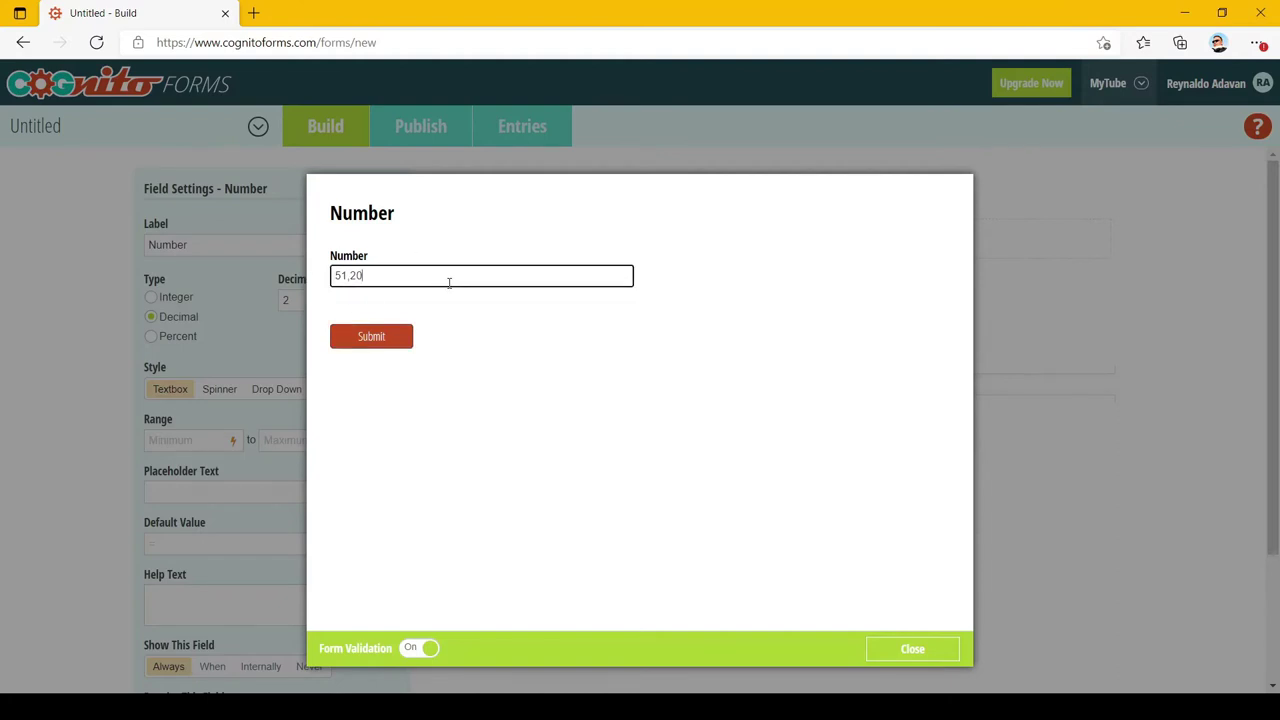
pyautogui.press('BackSpace')
pyautogui.write('5')
pyautogui.press('Tab')
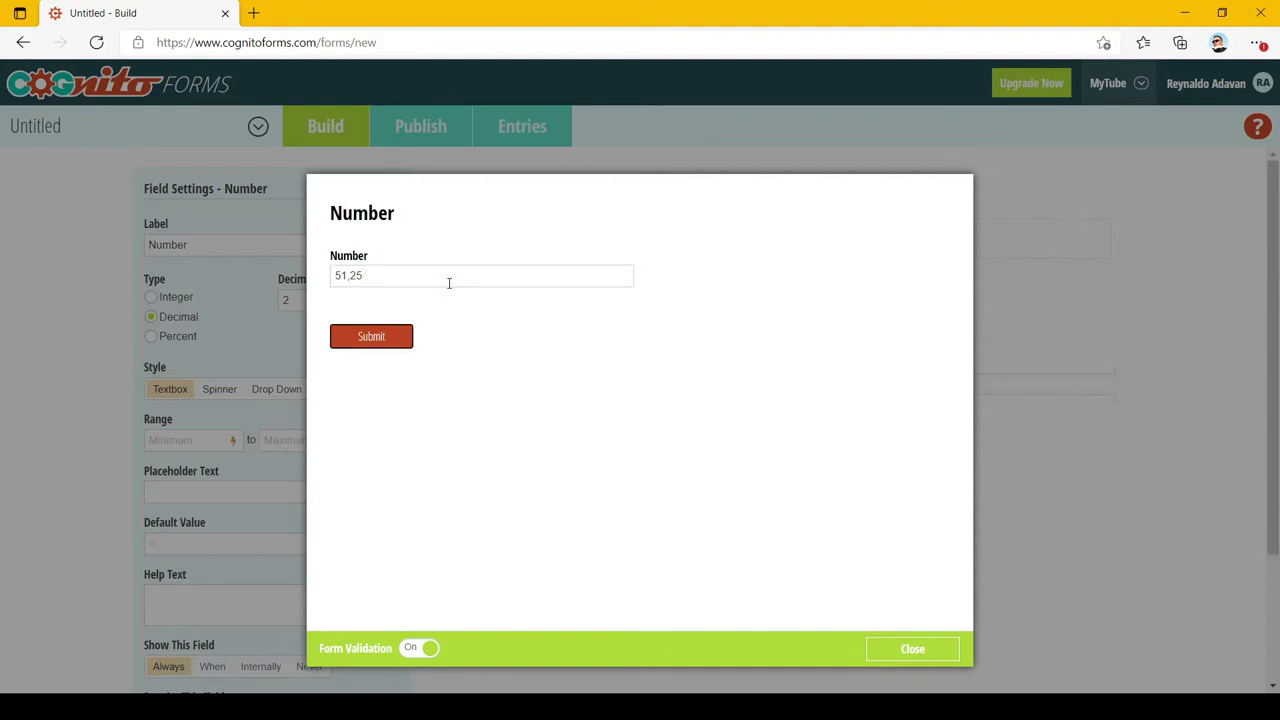
# Step: Test the decimal field's rounding in the preview by entering 51,256, and close the preview
pyautogui.click(449, 283)
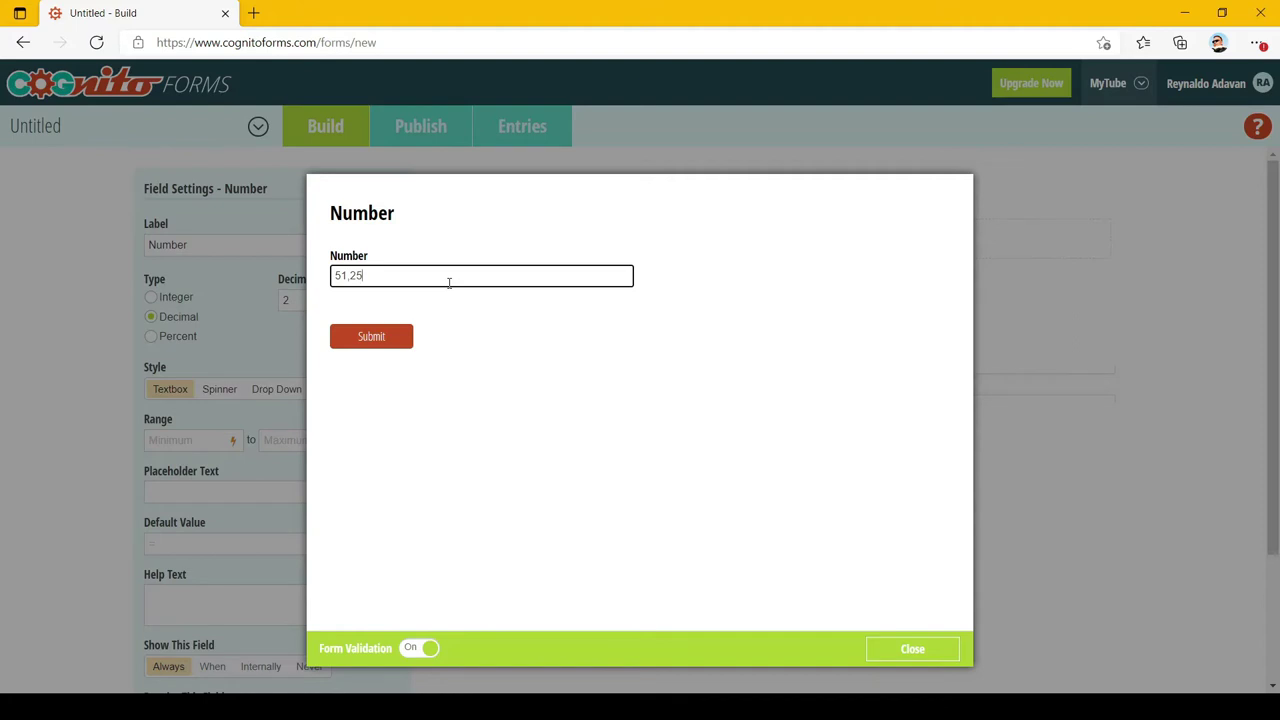
pyautogui.write('6')
pyautogui.press('Tab')
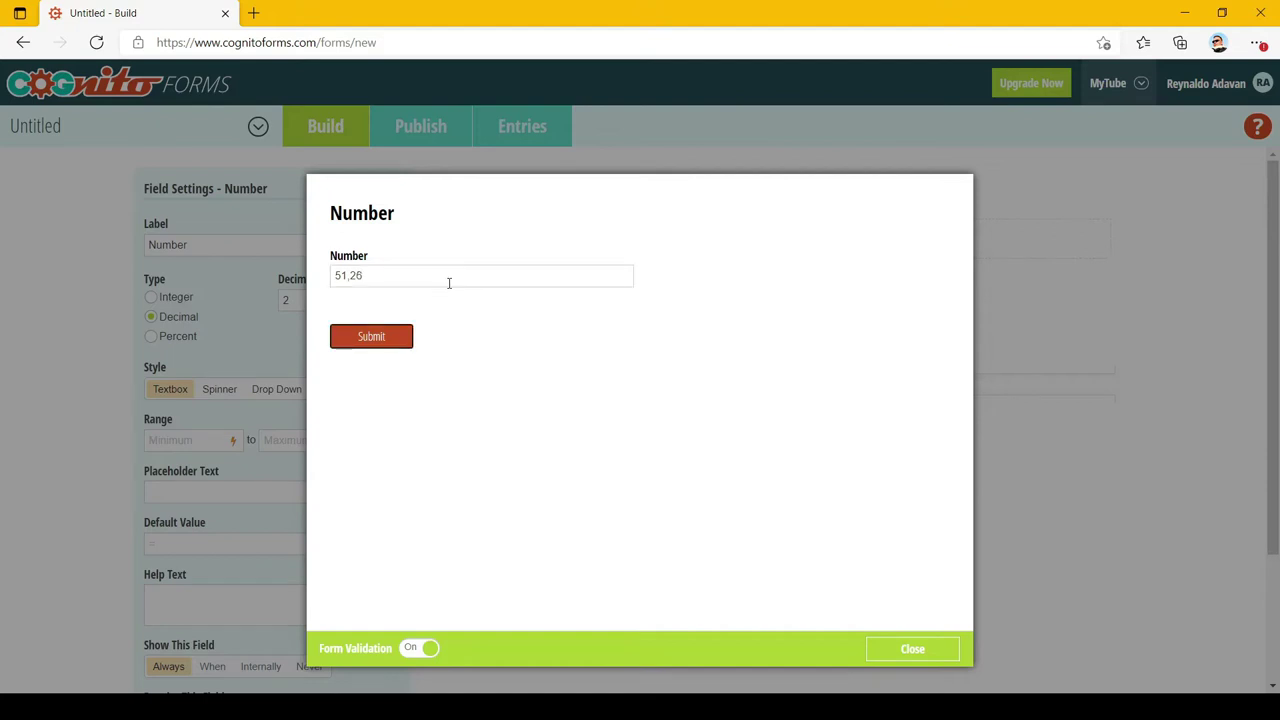
pyautogui.click(449, 283)
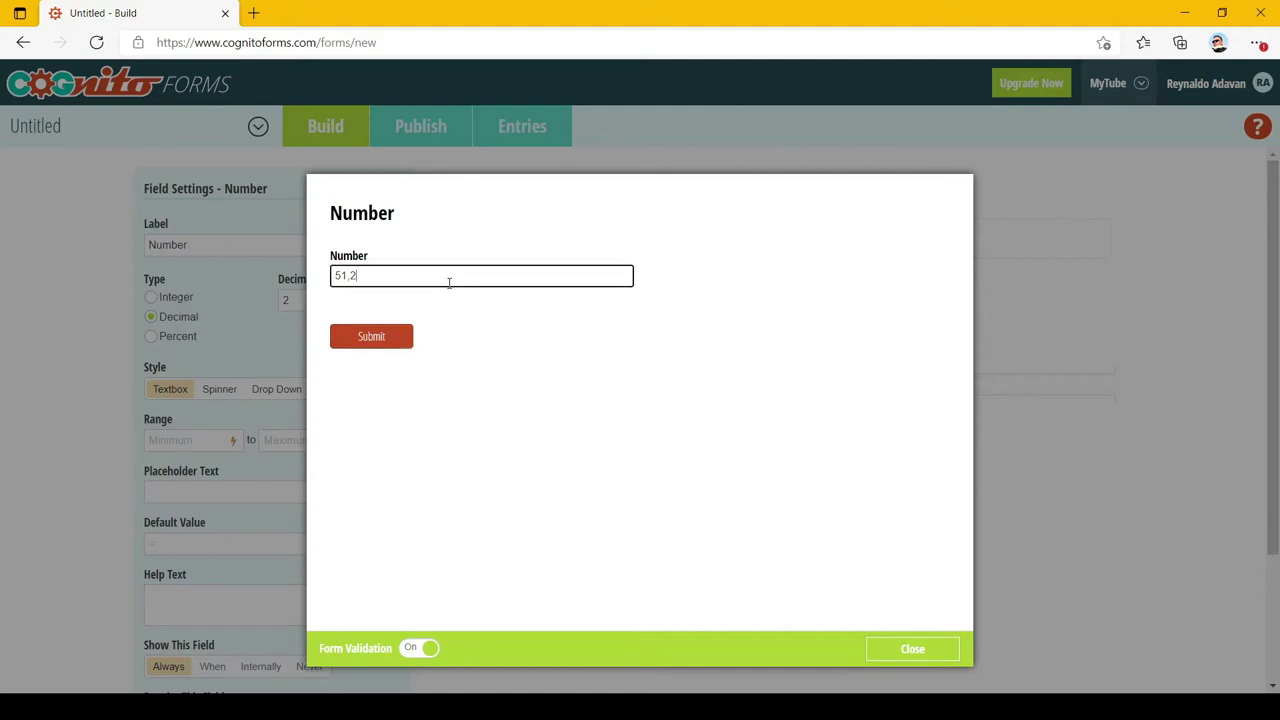
pyautogui.write('56')
pyautogui.press('Tab')
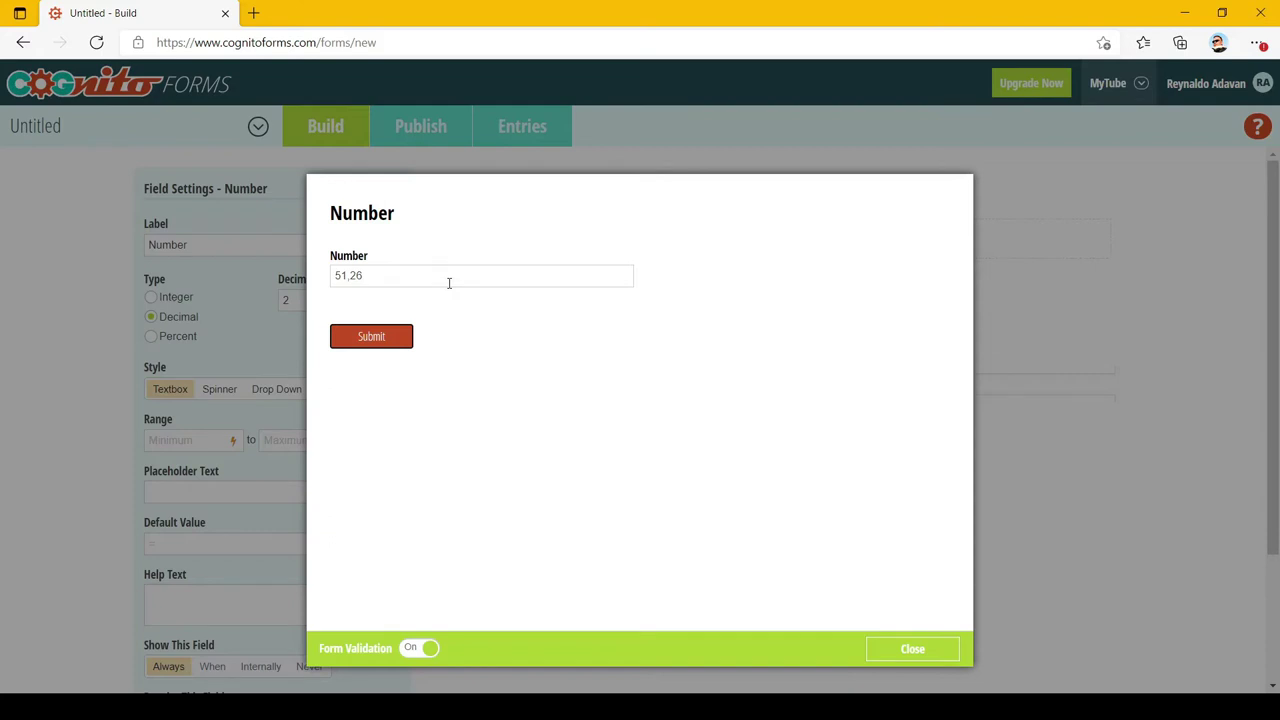
pyautogui.click(930, 650)
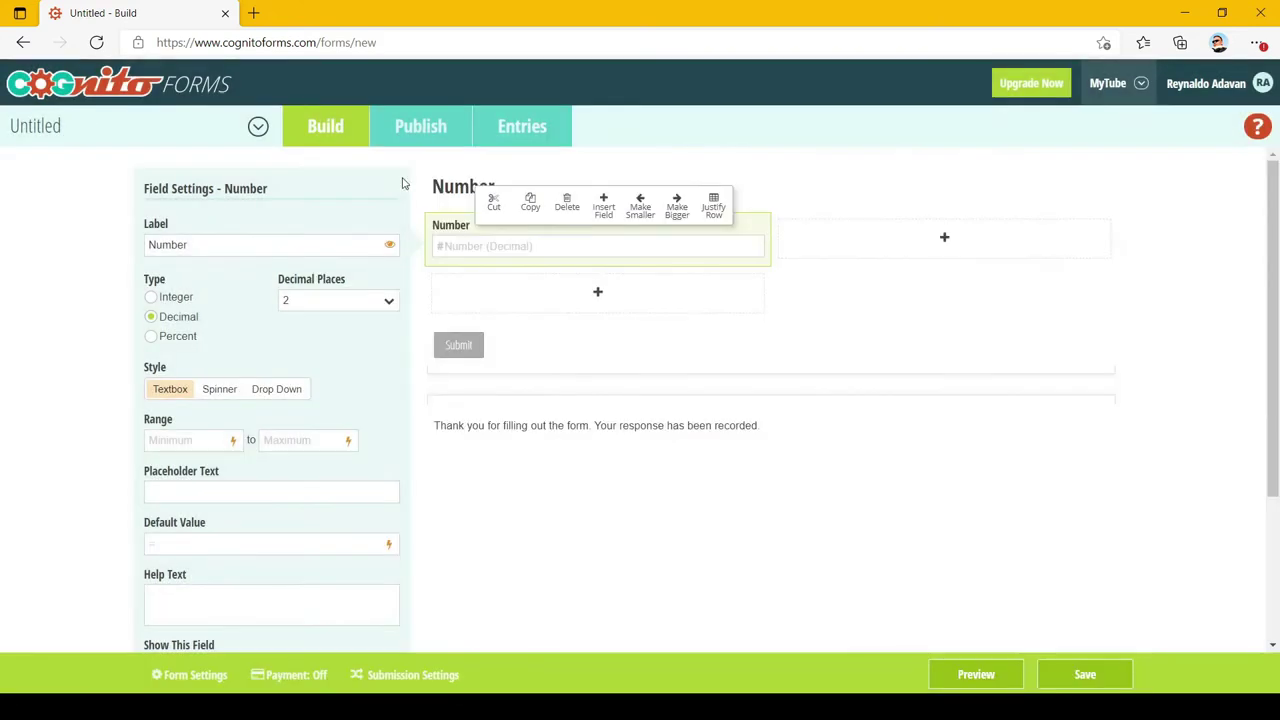
# Step: Switch the Number field's type to Percent and test it in the form preview with 10 and 0,1
pyautogui.click(178, 339)
pyautogui.click(964, 675)
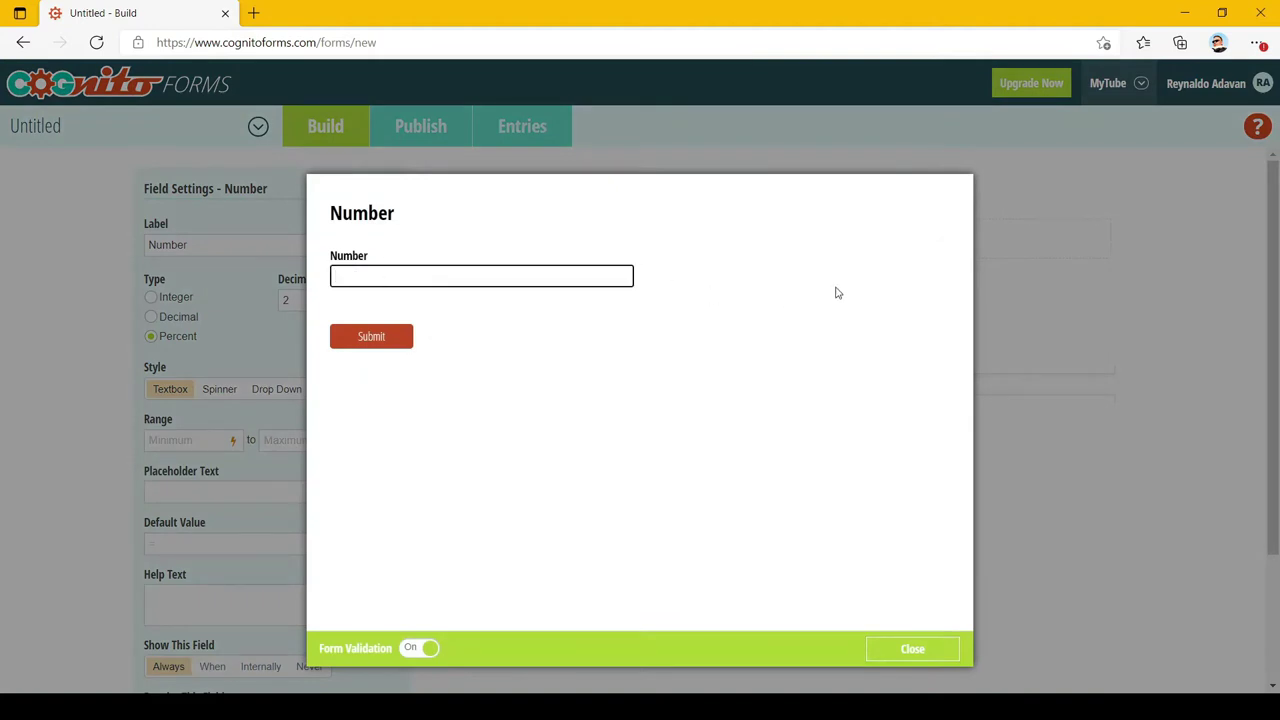
pyautogui.write('10')
pyautogui.press('Tab')
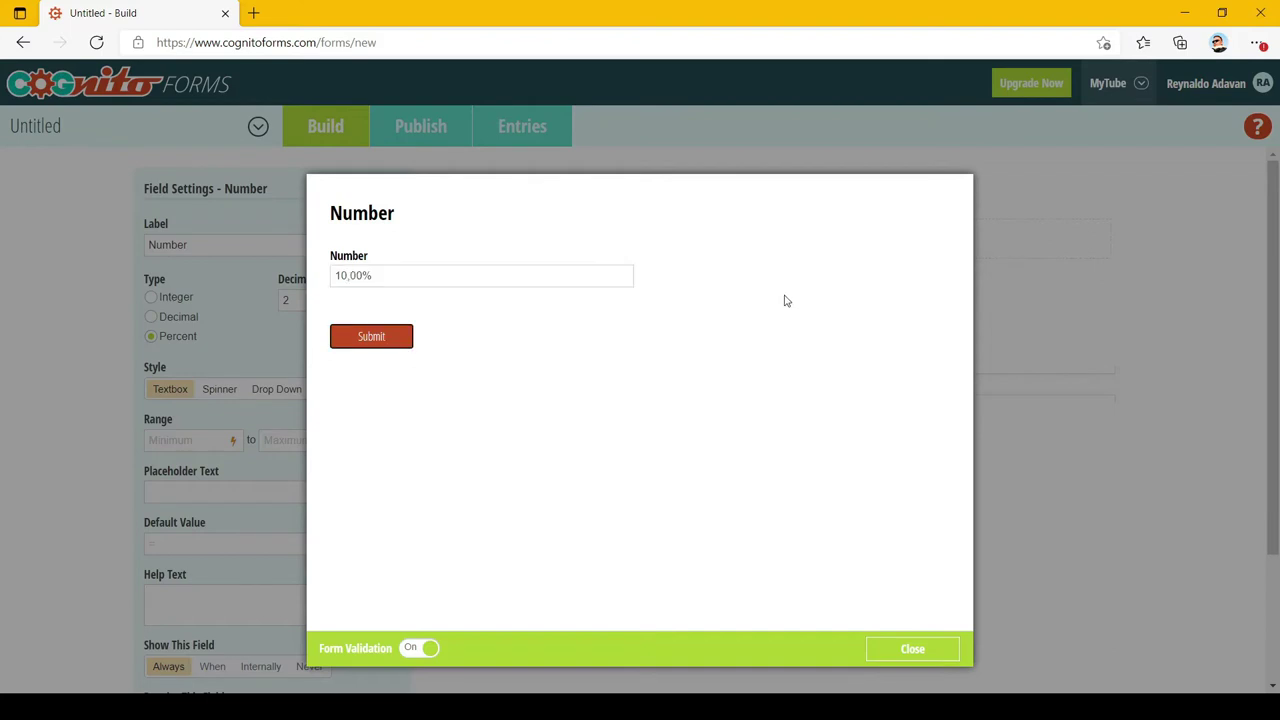
pyautogui.click(398, 274)
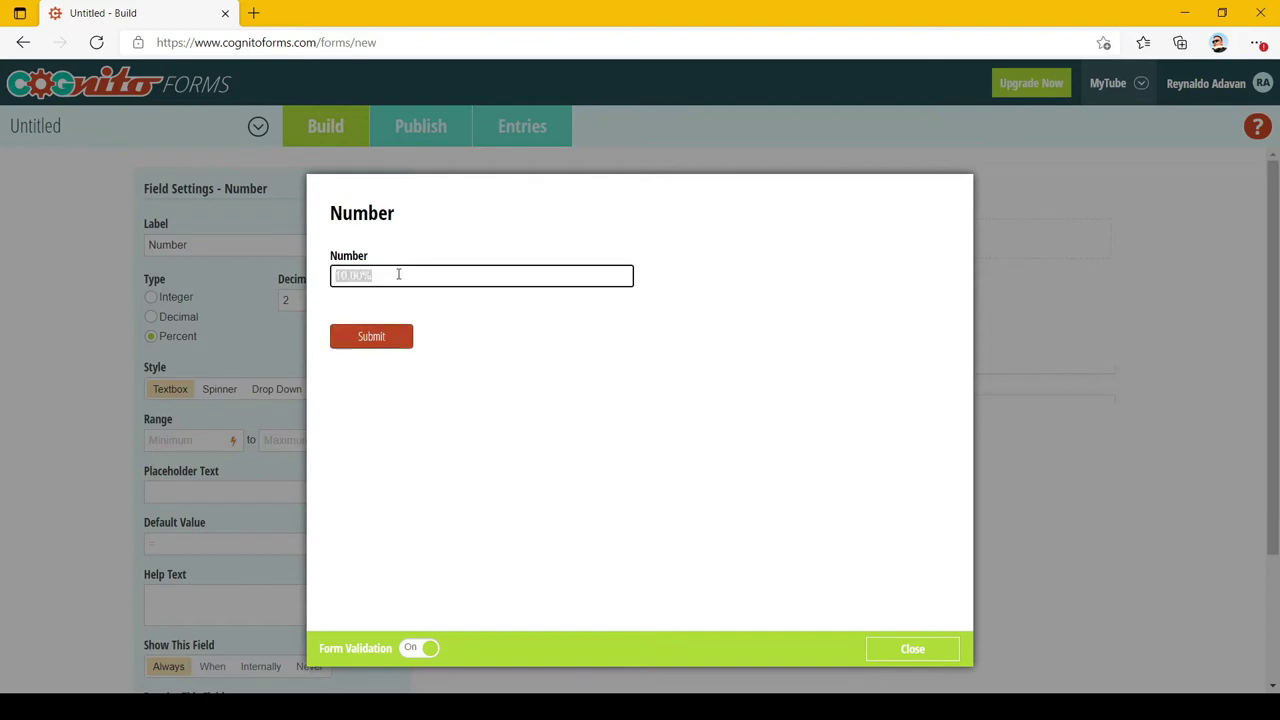
pyautogui.write('0,1')
pyautogui.press('Tab')
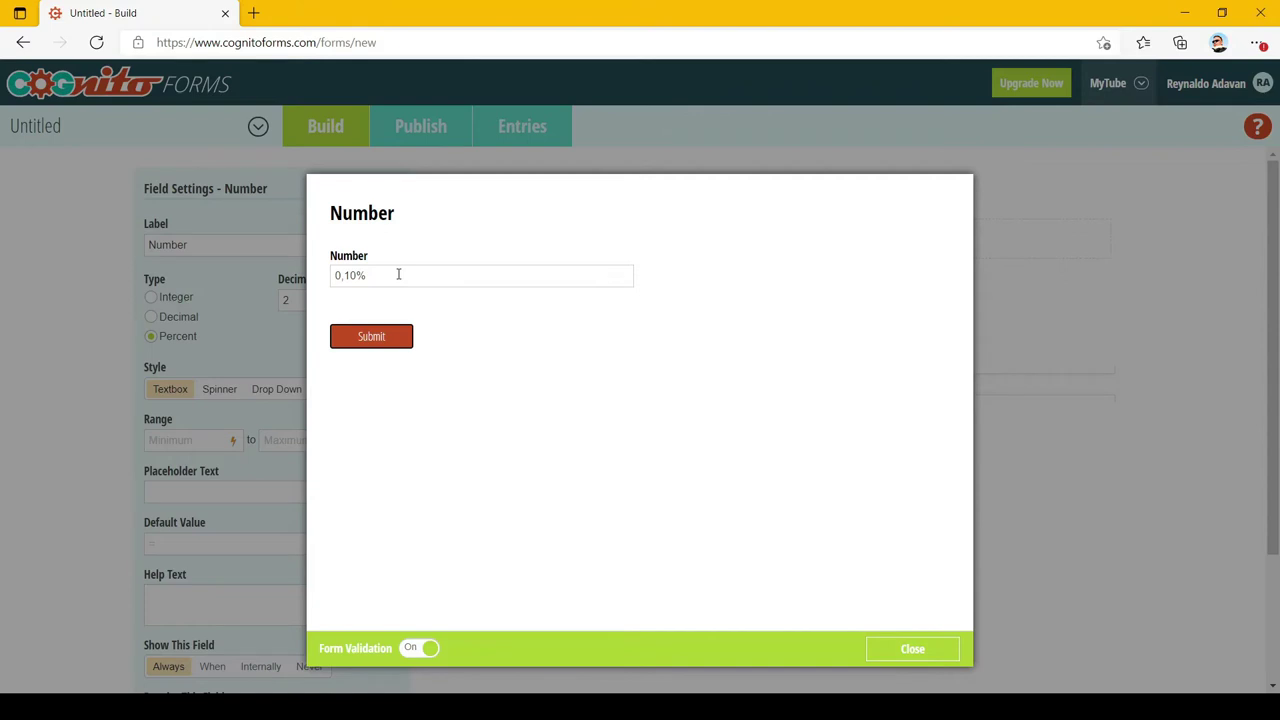
pyautogui.click(912, 648)
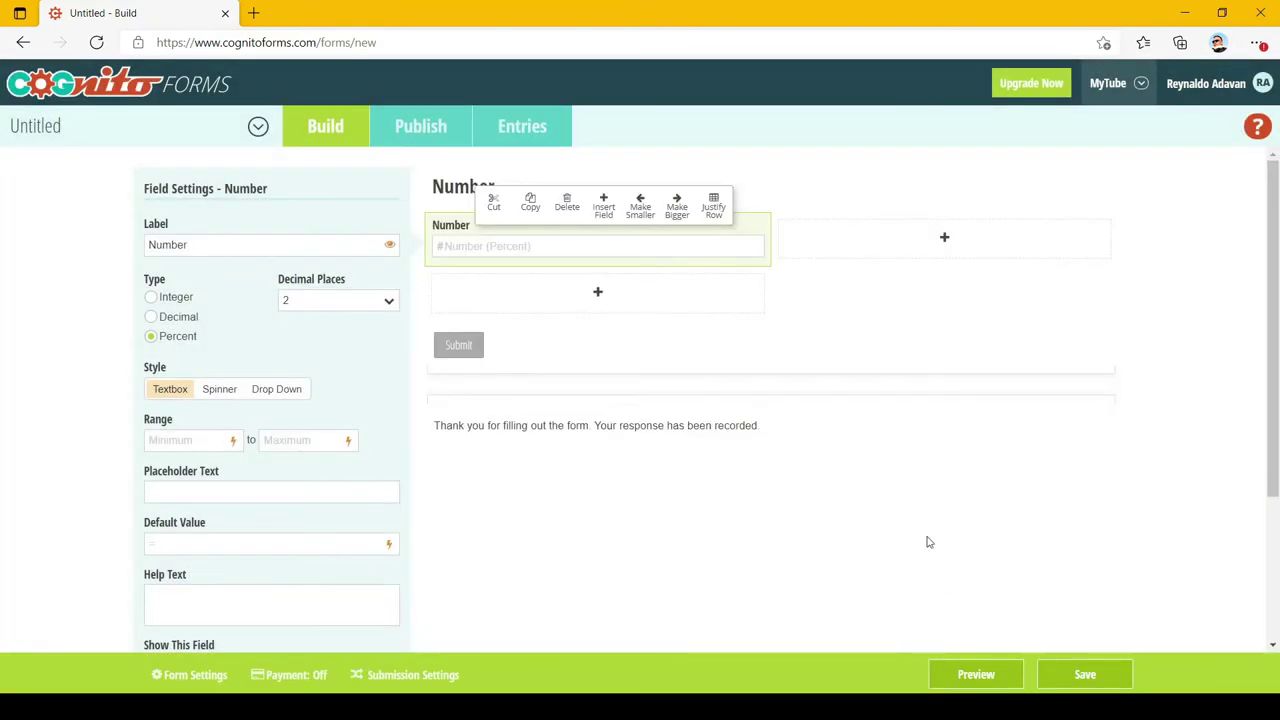
# Step: Set the field to Integer with the Spinner style and test stepping up and down from 1 in the preview
pyautogui.click(182, 300)
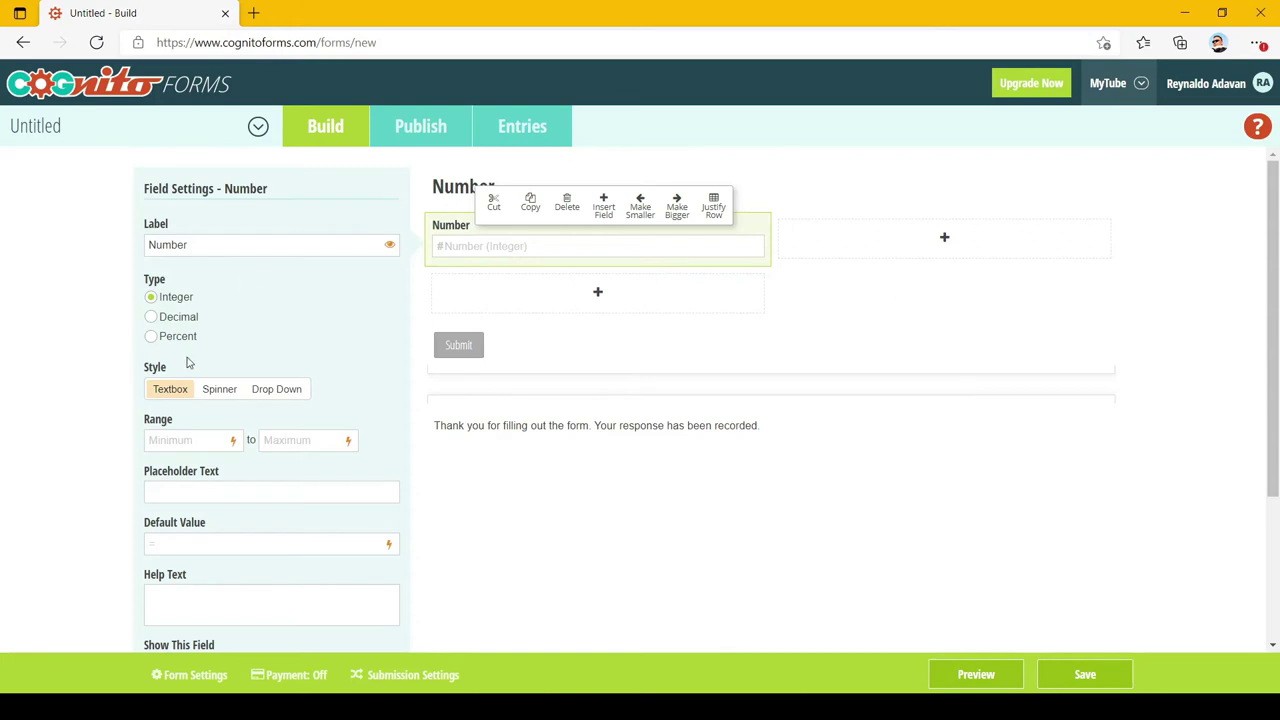
pyautogui.click(216, 394)
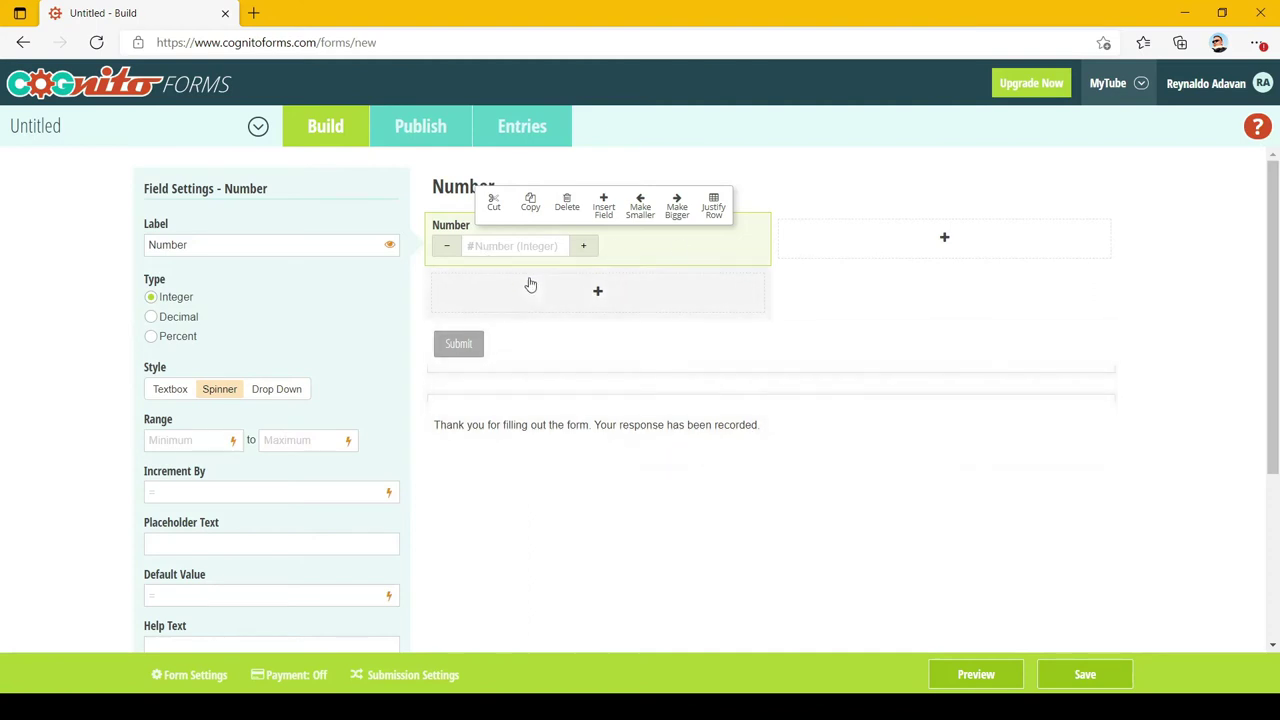
pyautogui.click(968, 676)
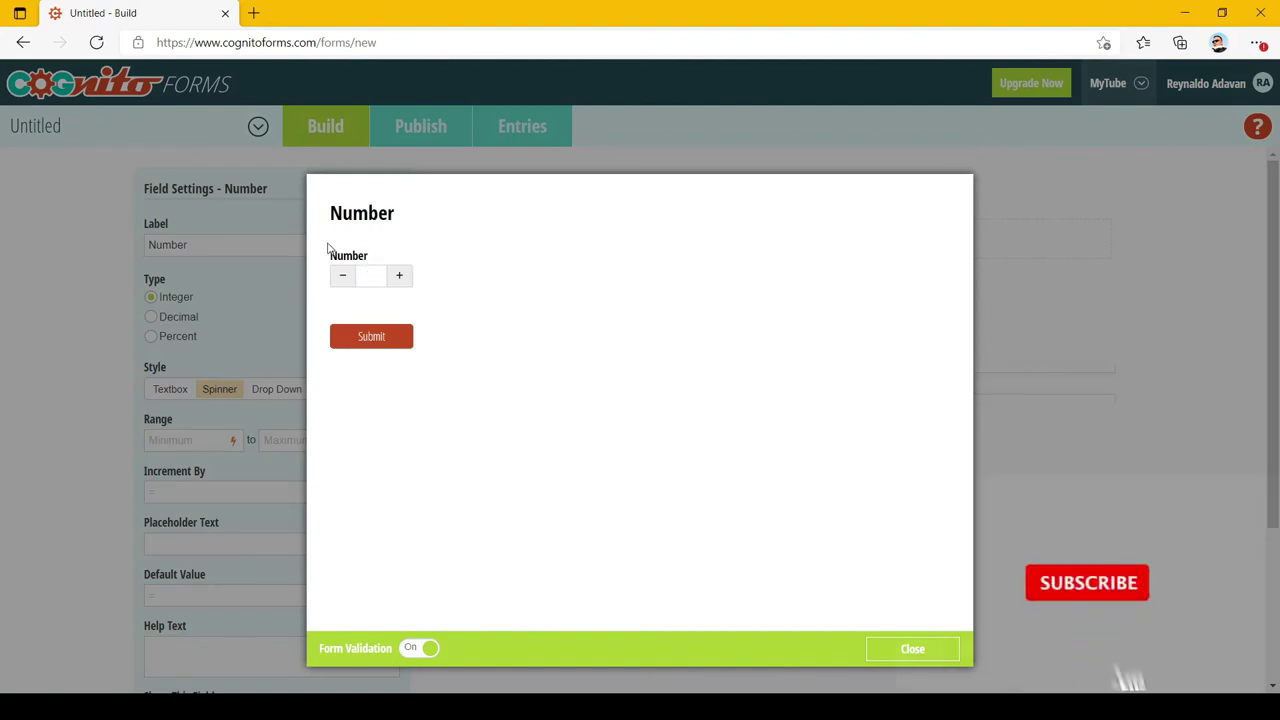
pyautogui.click(370, 276)
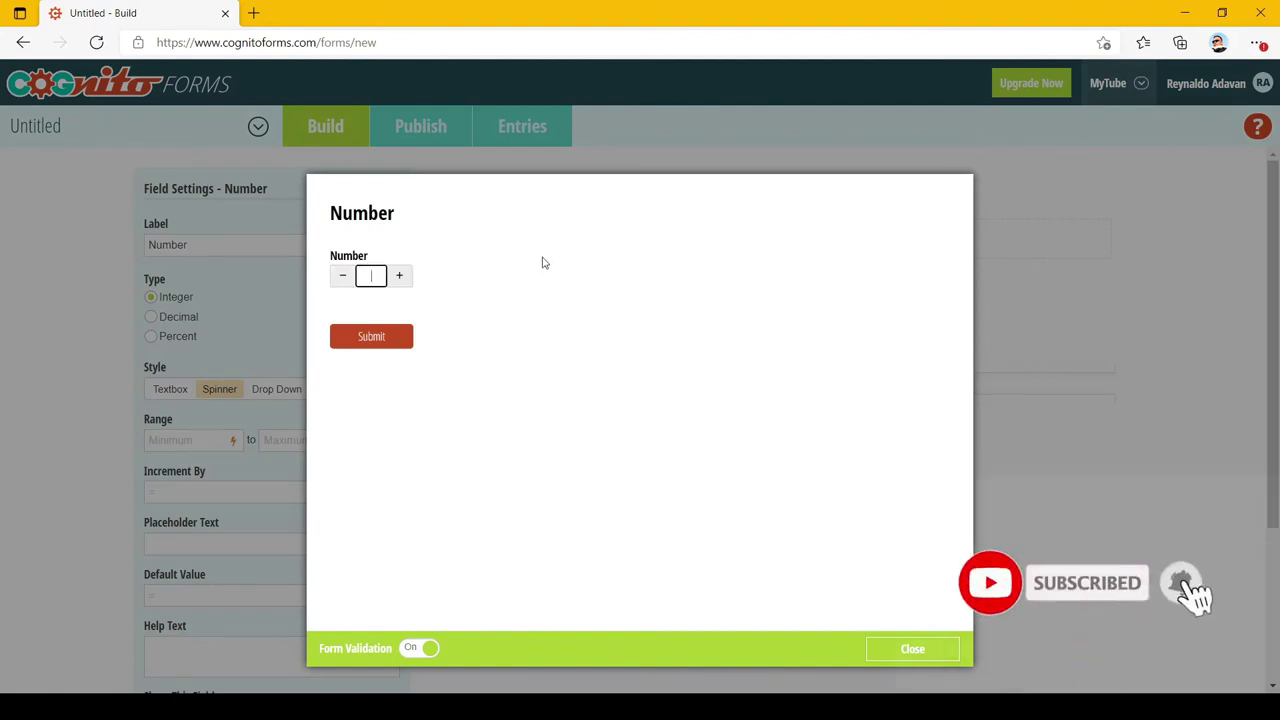
pyautogui.write('1')
pyautogui.click(399, 275)
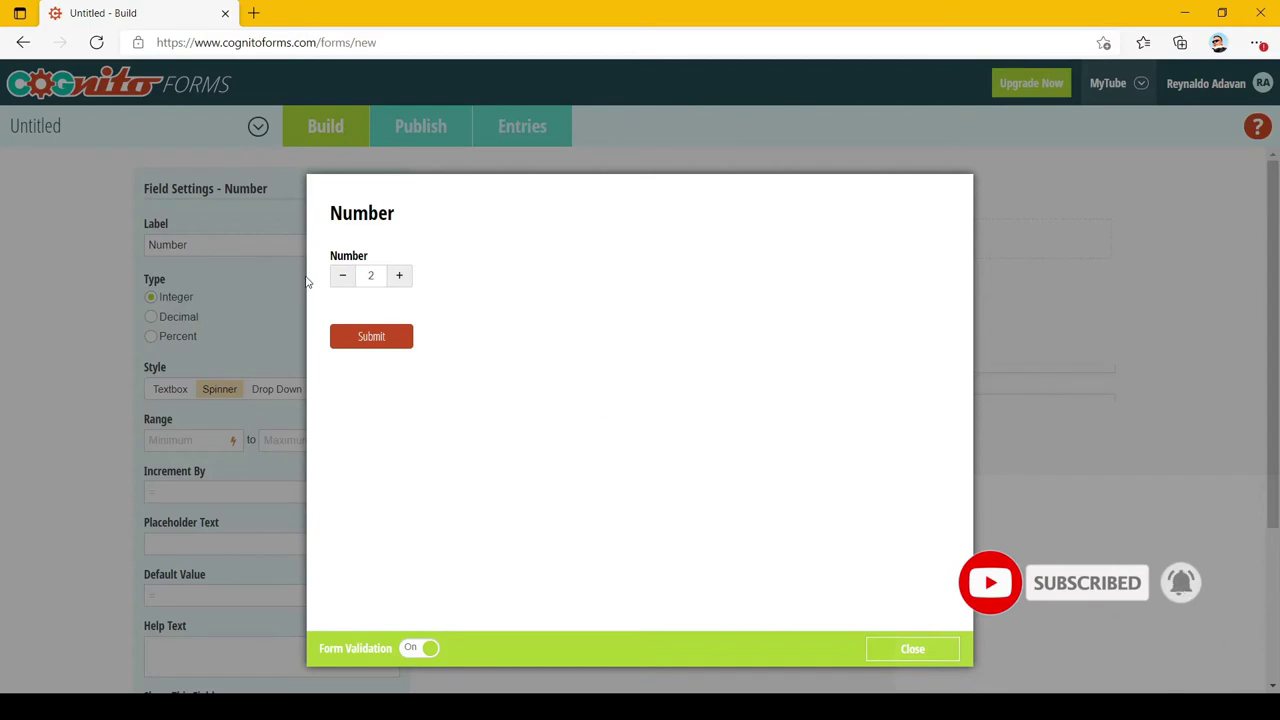
pyautogui.click(338, 276)
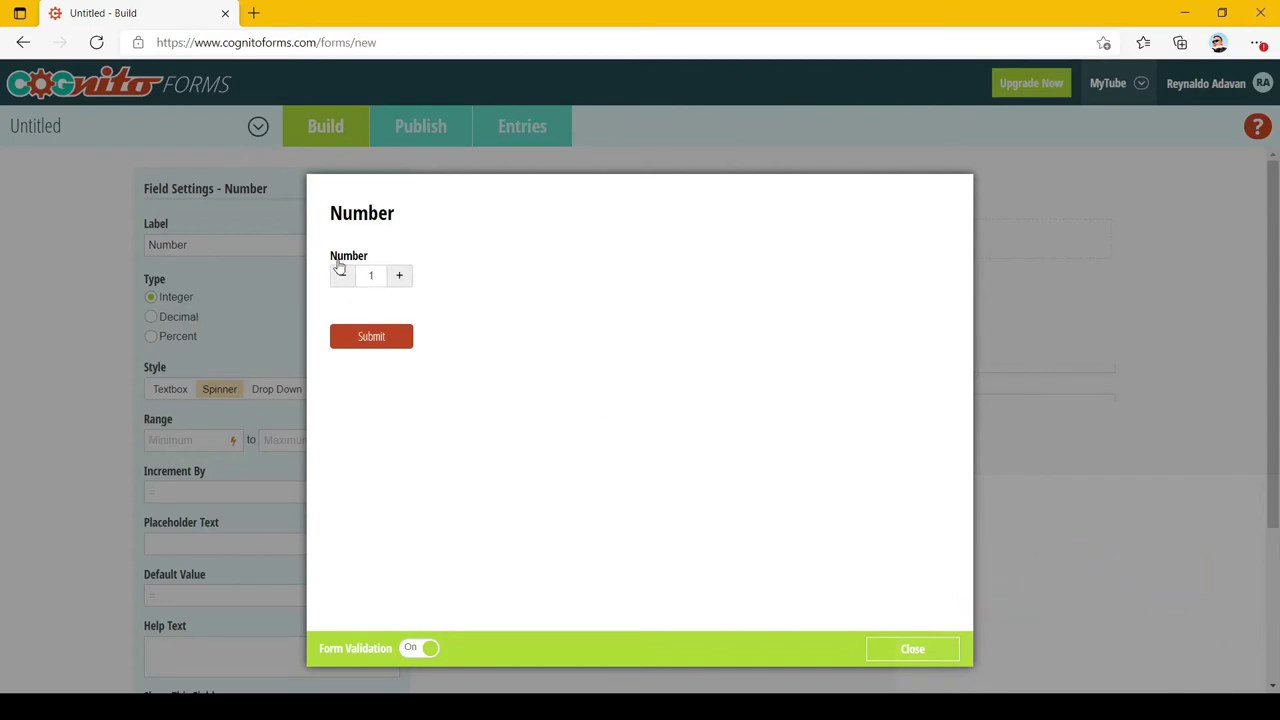
pyautogui.click(895, 651)
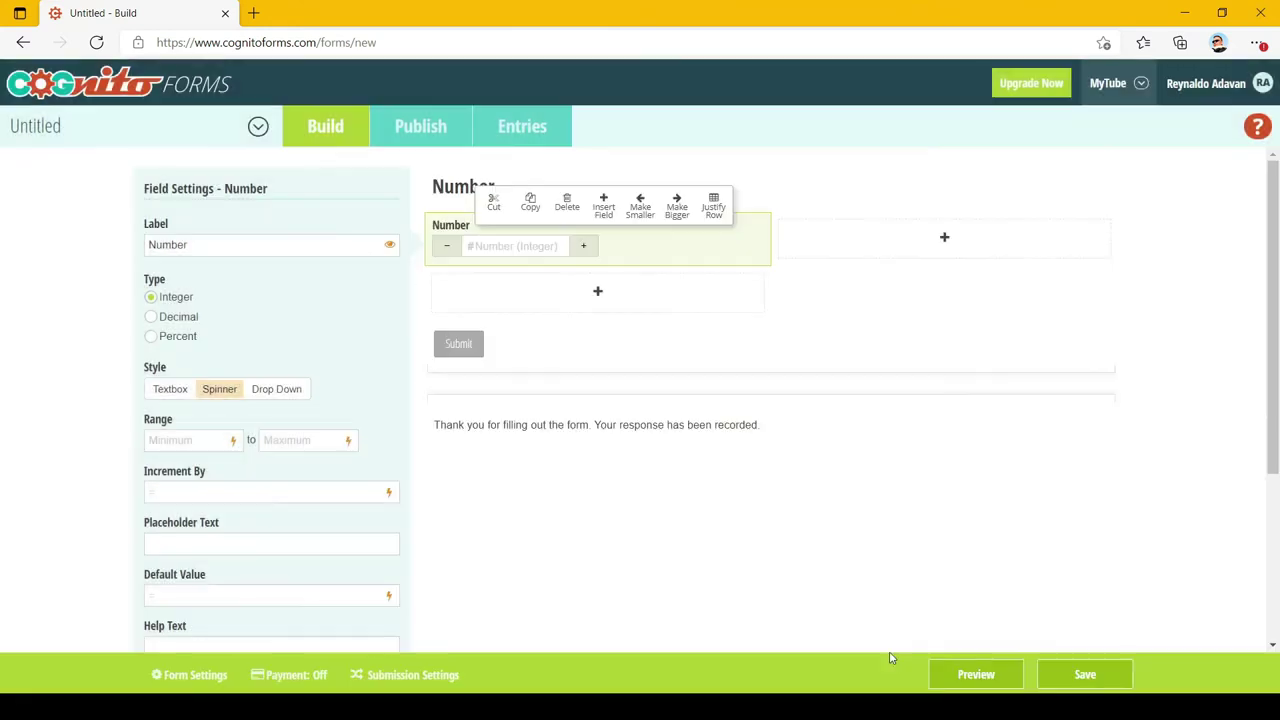
# Step: Try the Drop Down style, open its list of choices in the preview, and return the field to the Textbox style
pyautogui.click(290, 389)
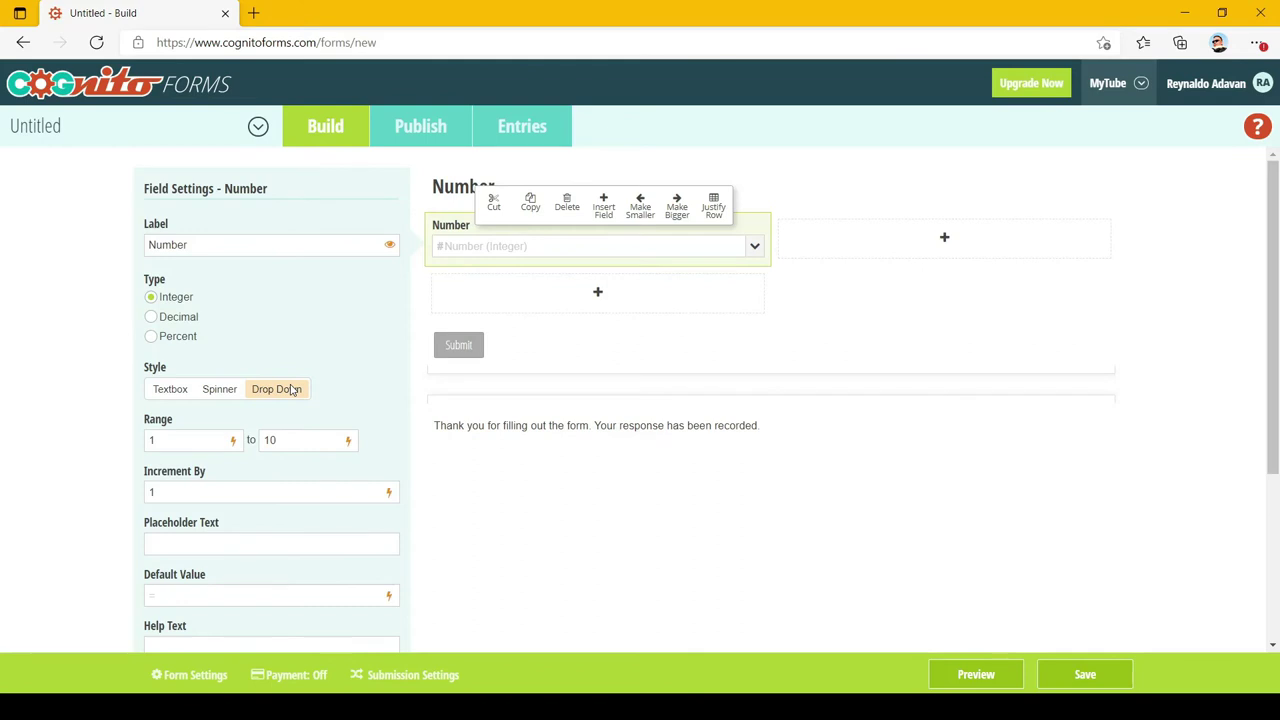
pyautogui.click(977, 674)
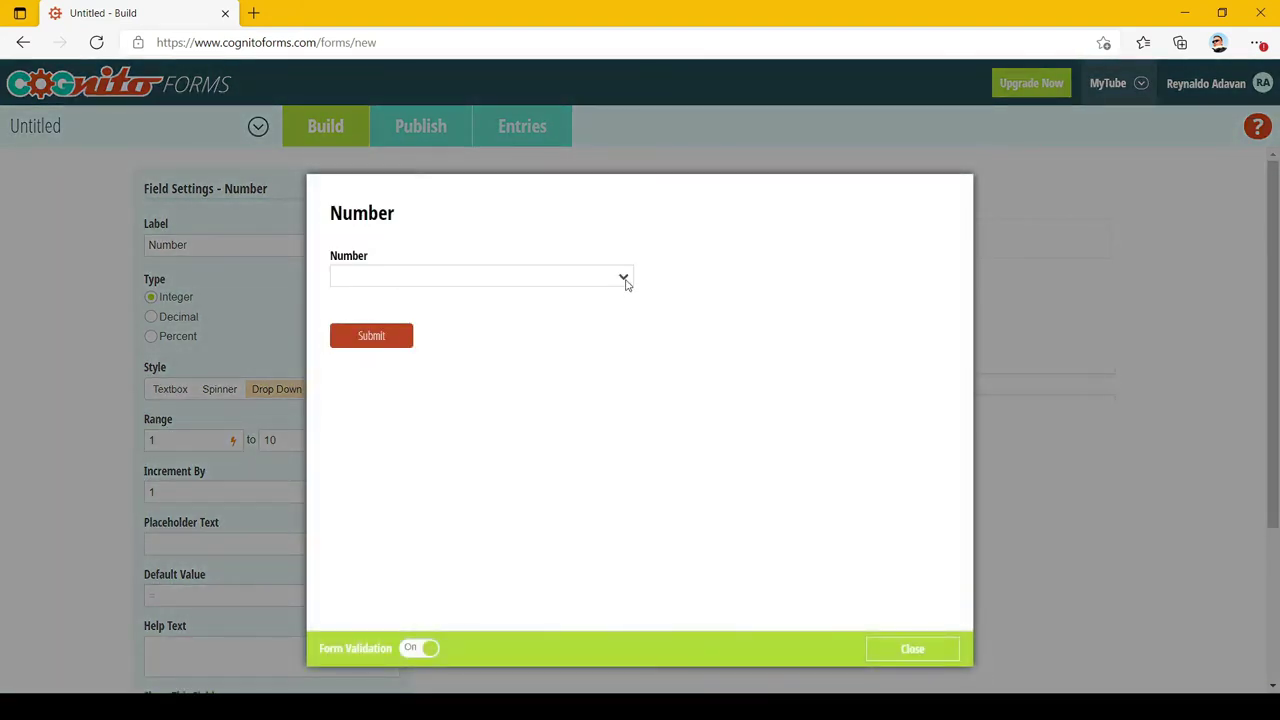
pyautogui.click(623, 280)
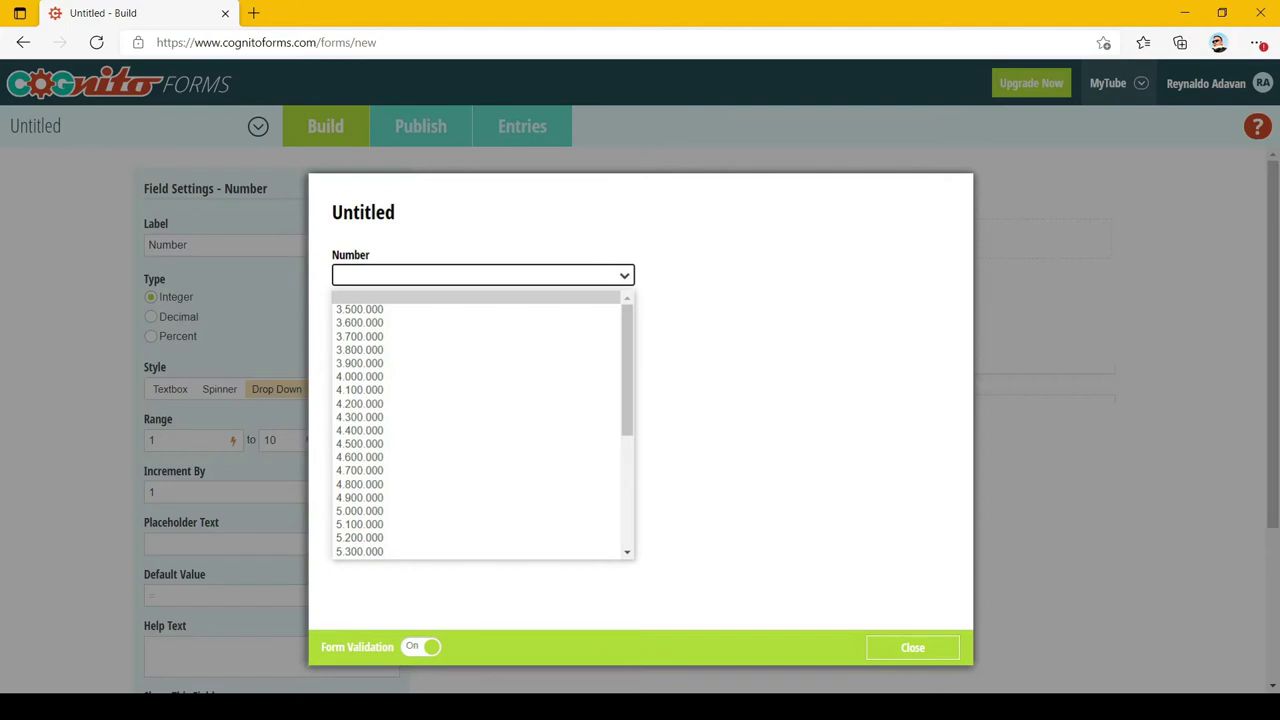
pyautogui.click(591, 571)
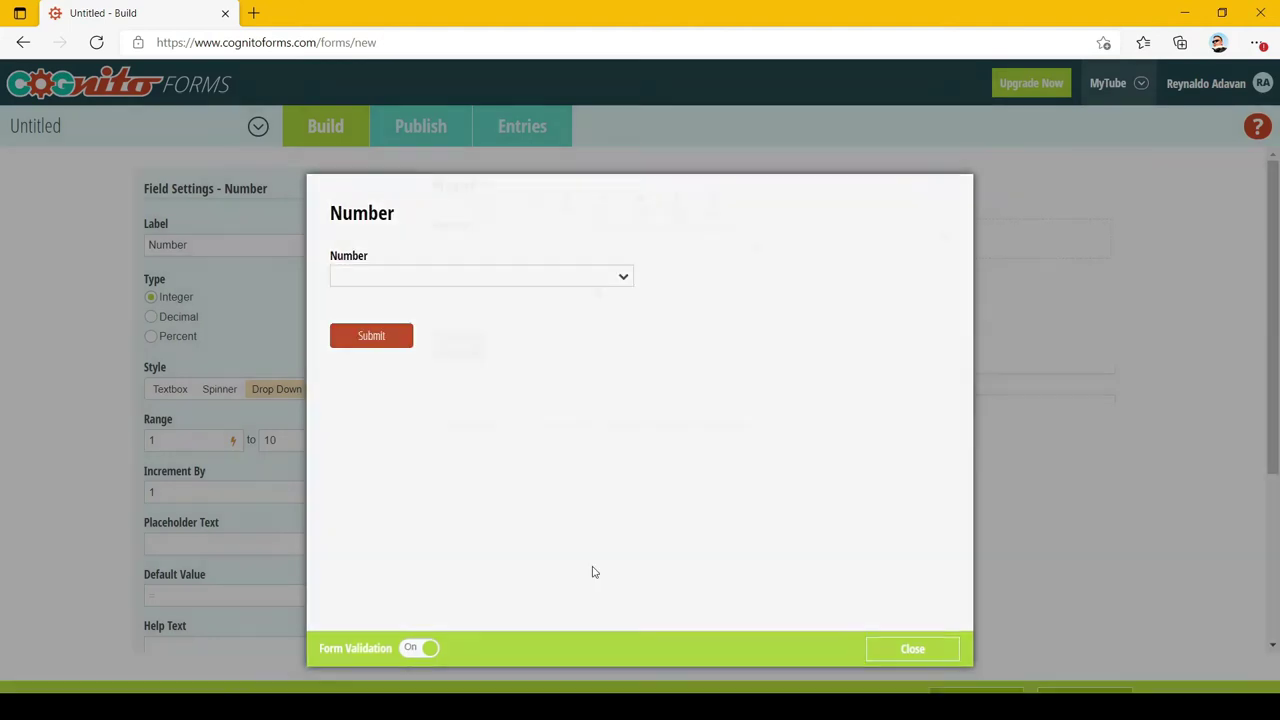
pyautogui.press('Escape')
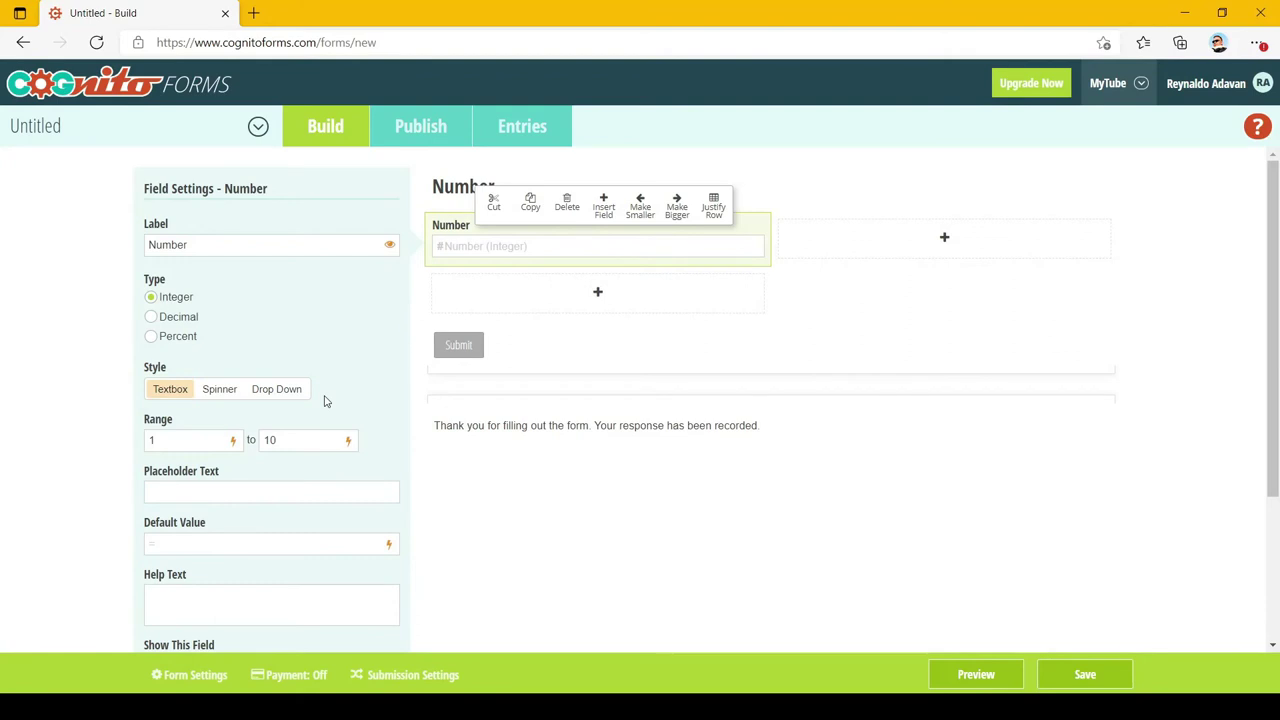
# Step: Set the Number field's range to a minimum of 3.500.000 and a maximum of 7.000.000, and open the form preview
pyautogui.doubleClick(217, 446)
pyautogui.press('BackSpace')
pyautogui.doubleClick(311, 443)
pyautogui.press('BackSpace')
pyautogui.write('3.500.')
pyautogui.write('000')
pyautogui.press('Tab')
pyautogui.write('7.000.000')
pyautogui.press('Tab')
pyautogui.click(975, 676)
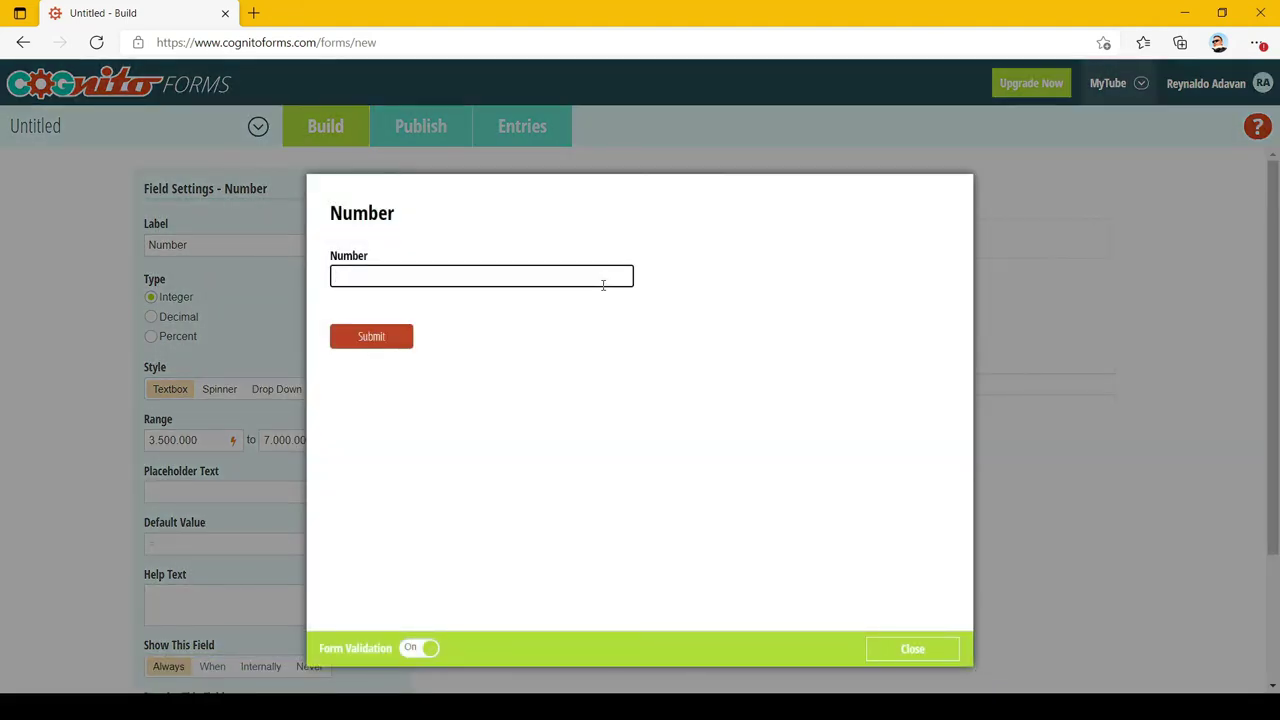
# Step: Test the Number field's range in the preview with 3400000, 7100000 and 4500000, and close the preview
pyautogui.write('3400000')
pyautogui.press('Tab')
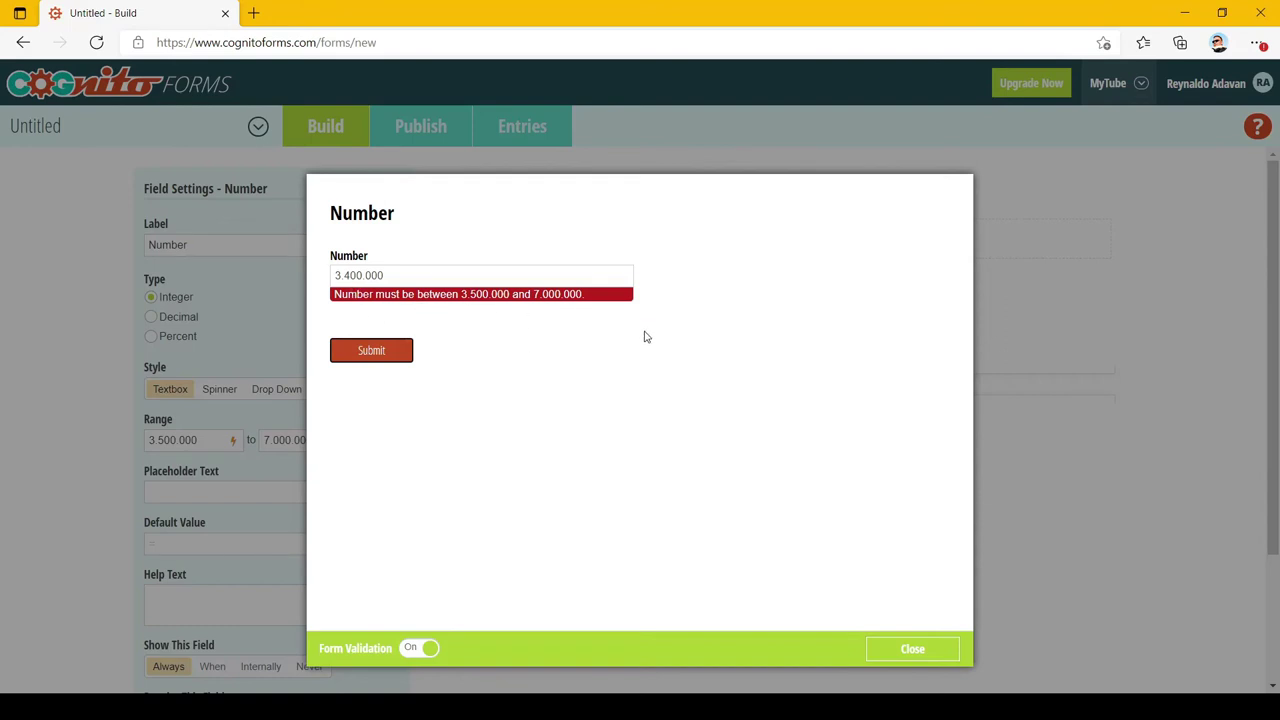
pyautogui.doubleClick(406, 276)
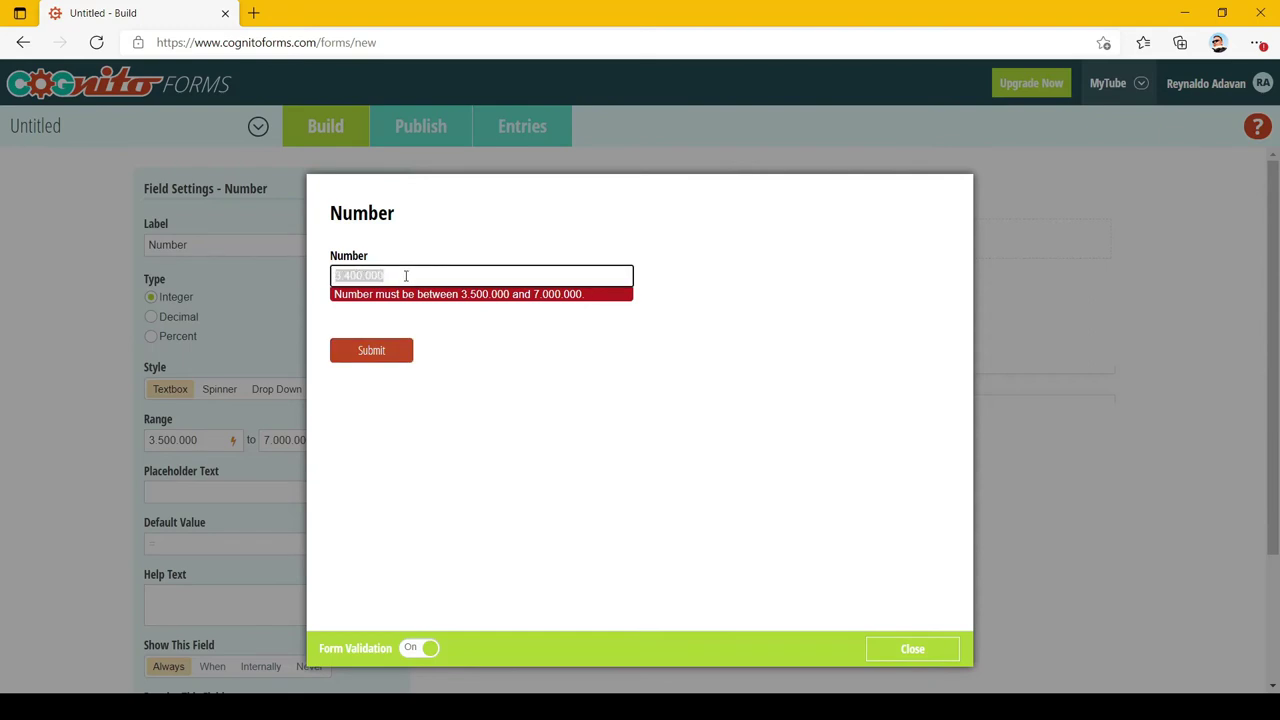
pyautogui.write('7100000')
pyautogui.press('Tab')
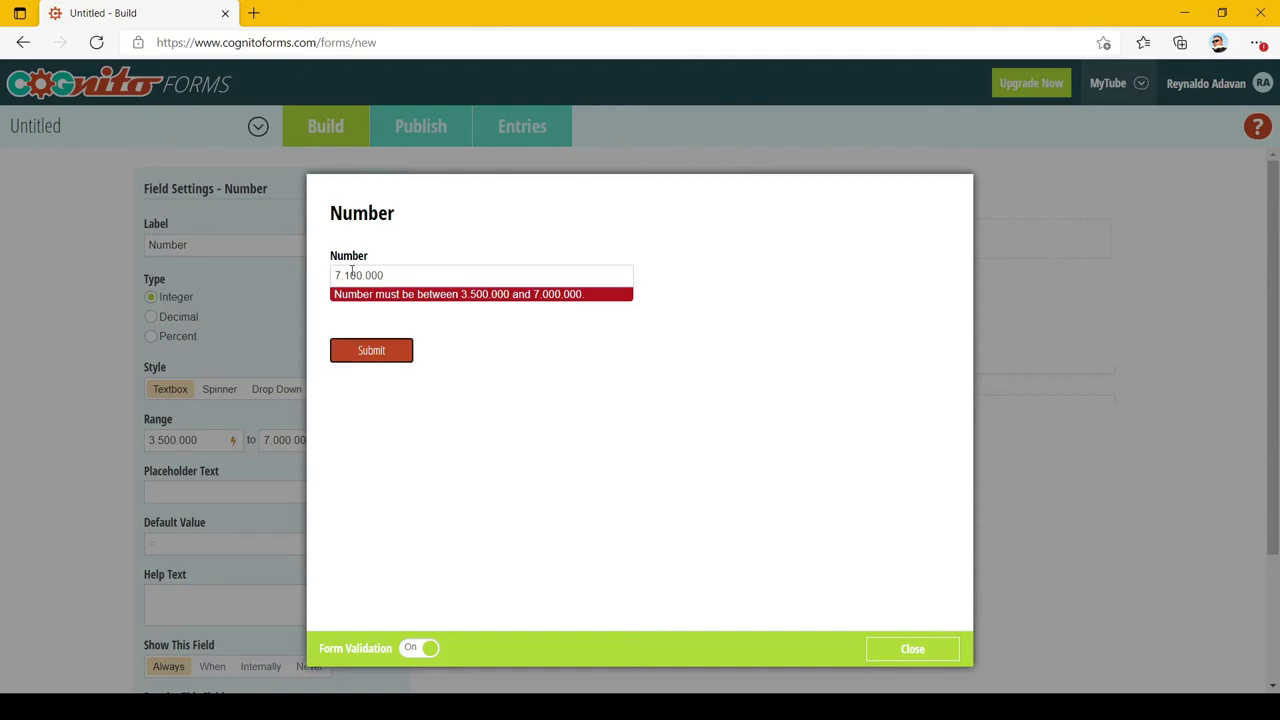
pyautogui.doubleClick(360, 274)
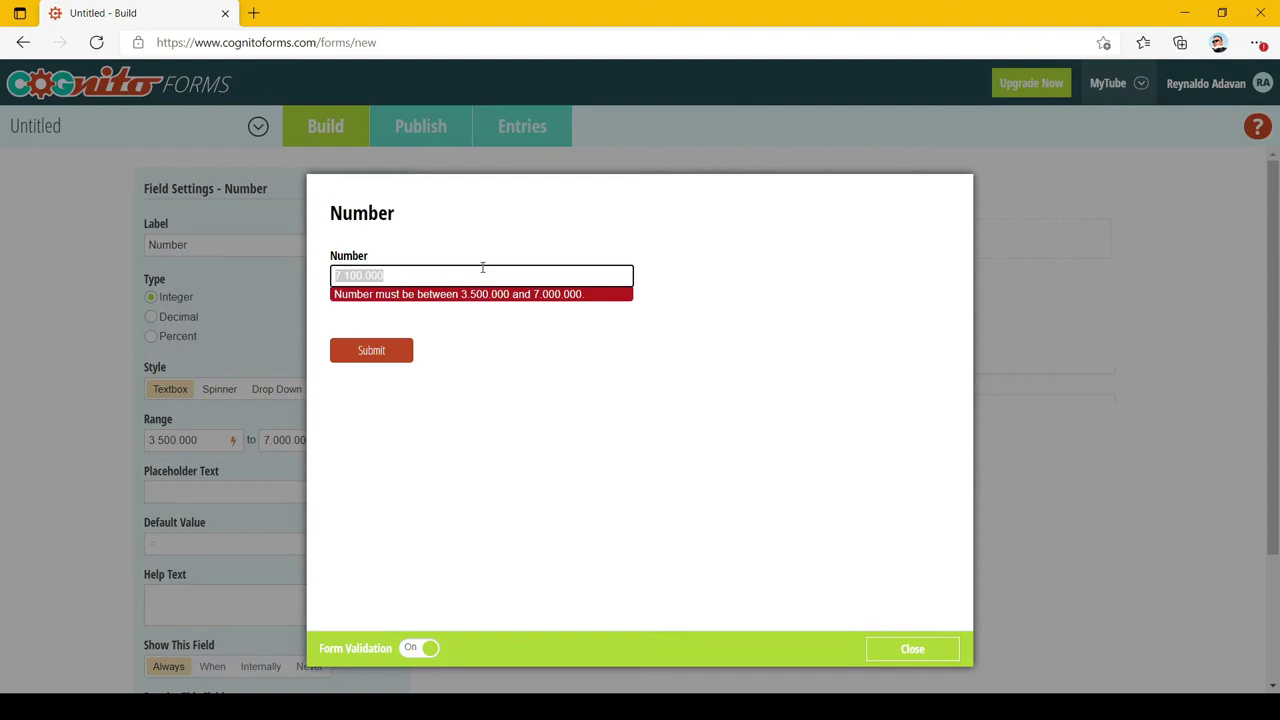
pyautogui.write('4500000')
pyautogui.press('Tab')
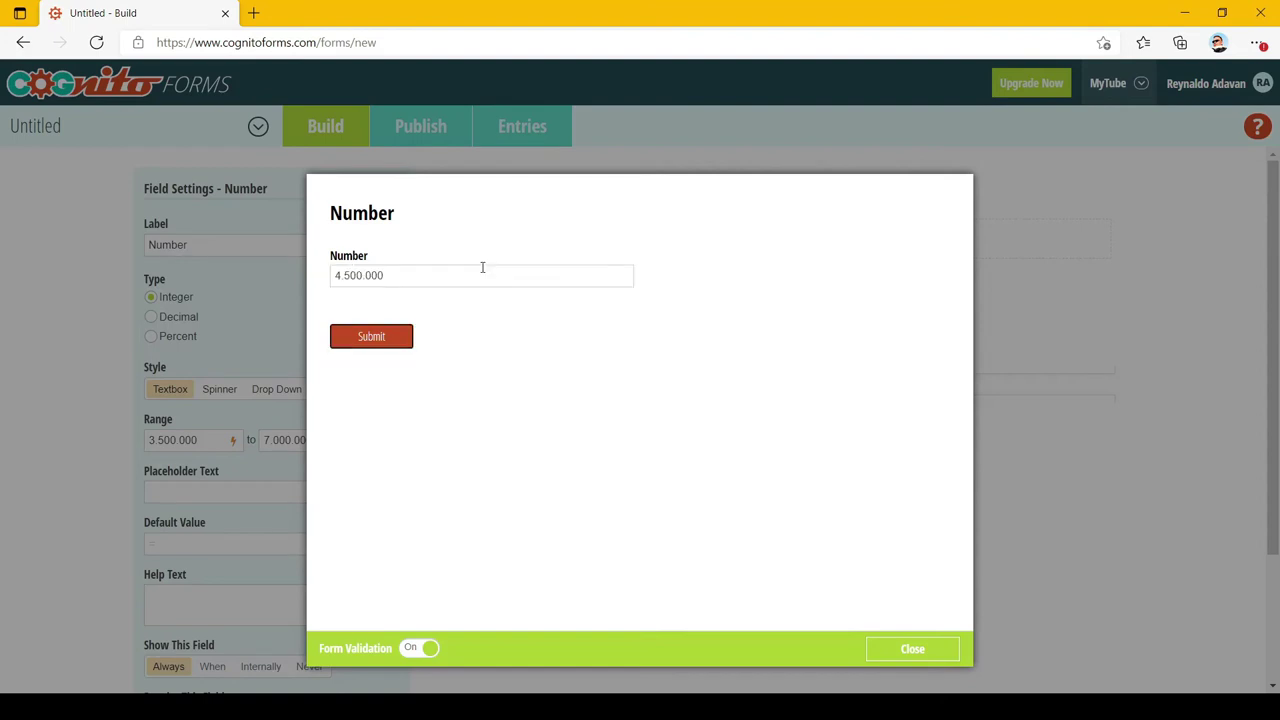
pyautogui.click(910, 652)
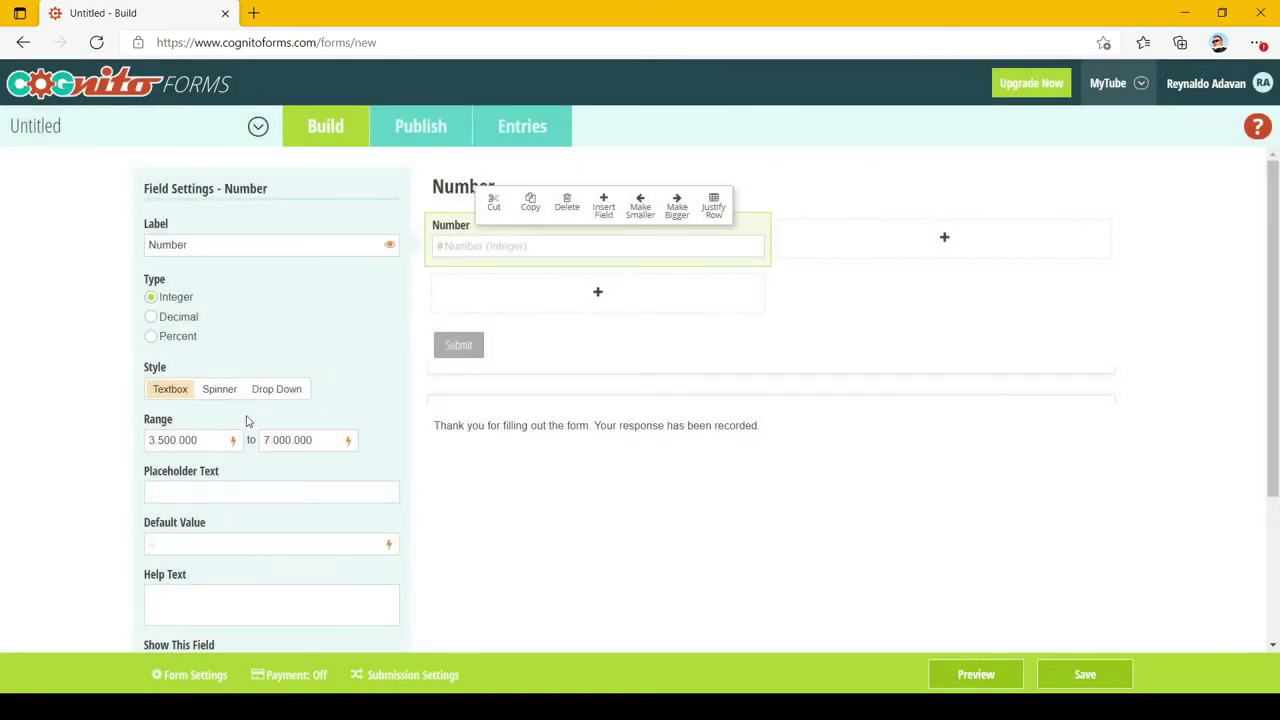
# Step: Switch the Number field to the Spinner style and set it to increment by 100000
pyautogui.click(220, 390)
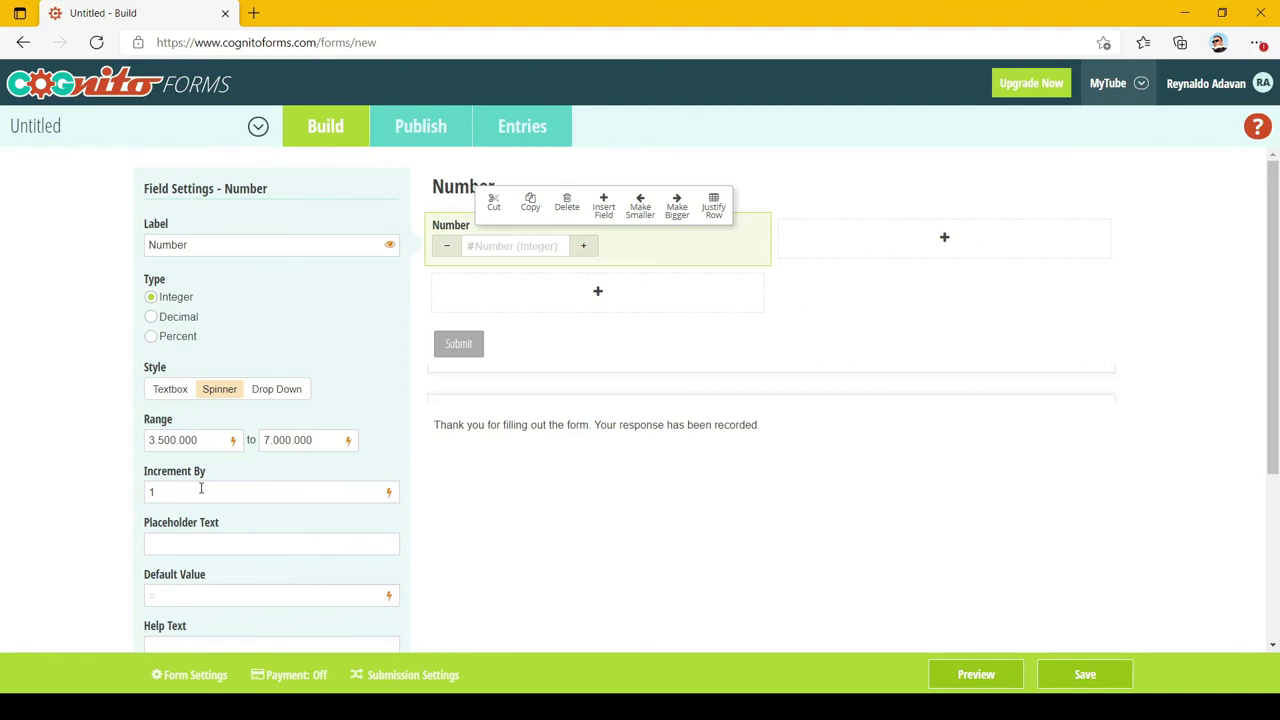
pyautogui.write('00.')
pyautogui.write('00000')
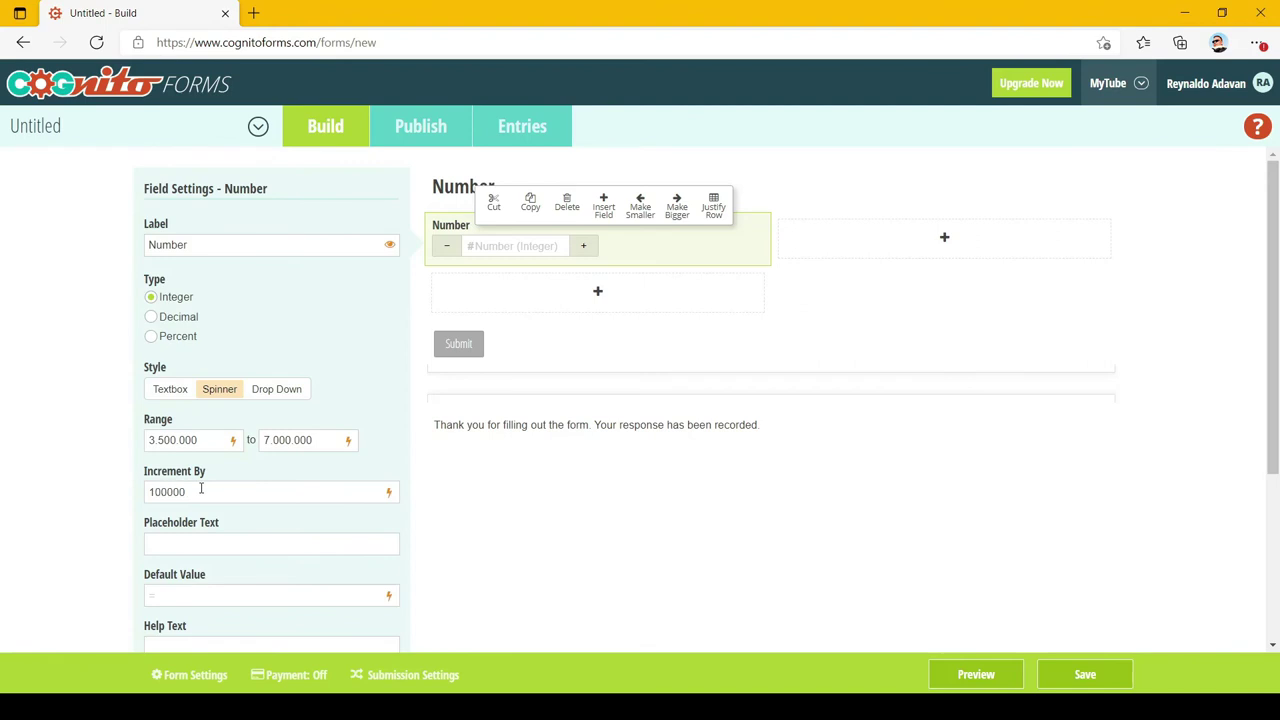
# Step: Test the spinner in the form preview by stepping up three times from 3.500.000 and entering 7000, and close the preview
pyautogui.click(974, 674)
pyautogui.click(399, 274)
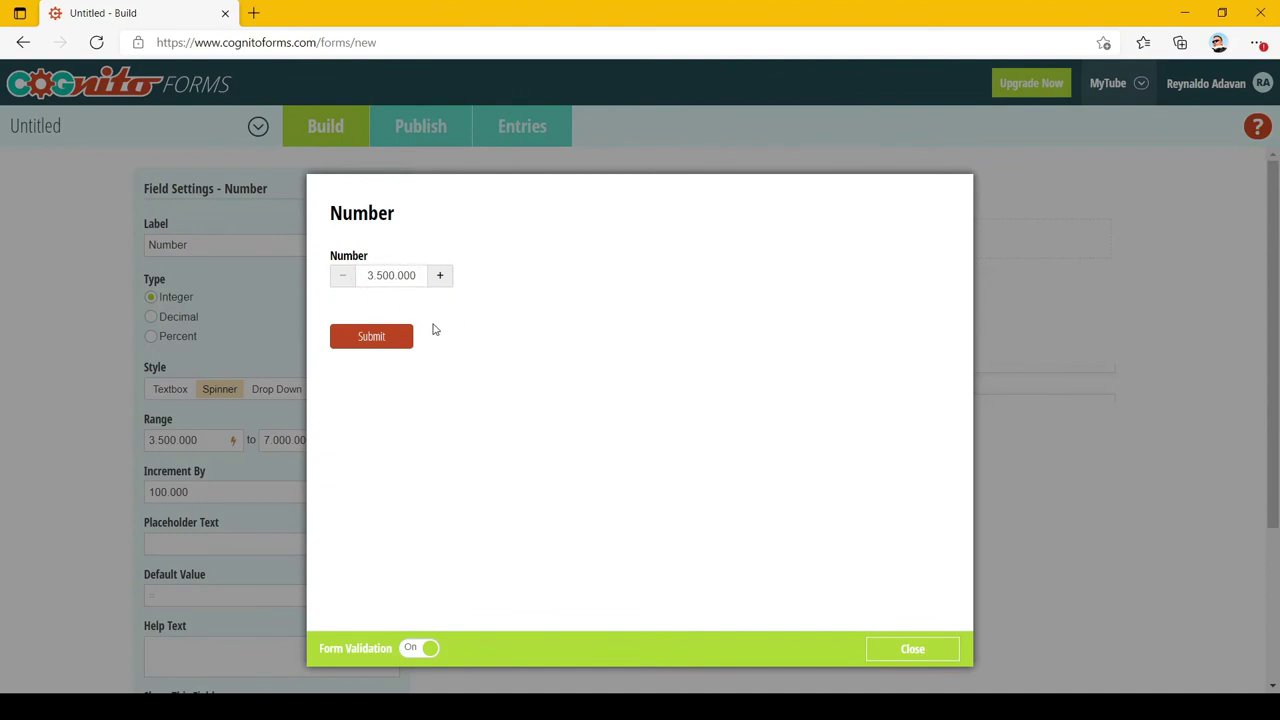
pyautogui.click(440, 276)
pyautogui.click(440, 278)
pyautogui.click(440, 280)
pyautogui.click(400, 278)
pyautogui.write('7000')
pyautogui.press('Tab')
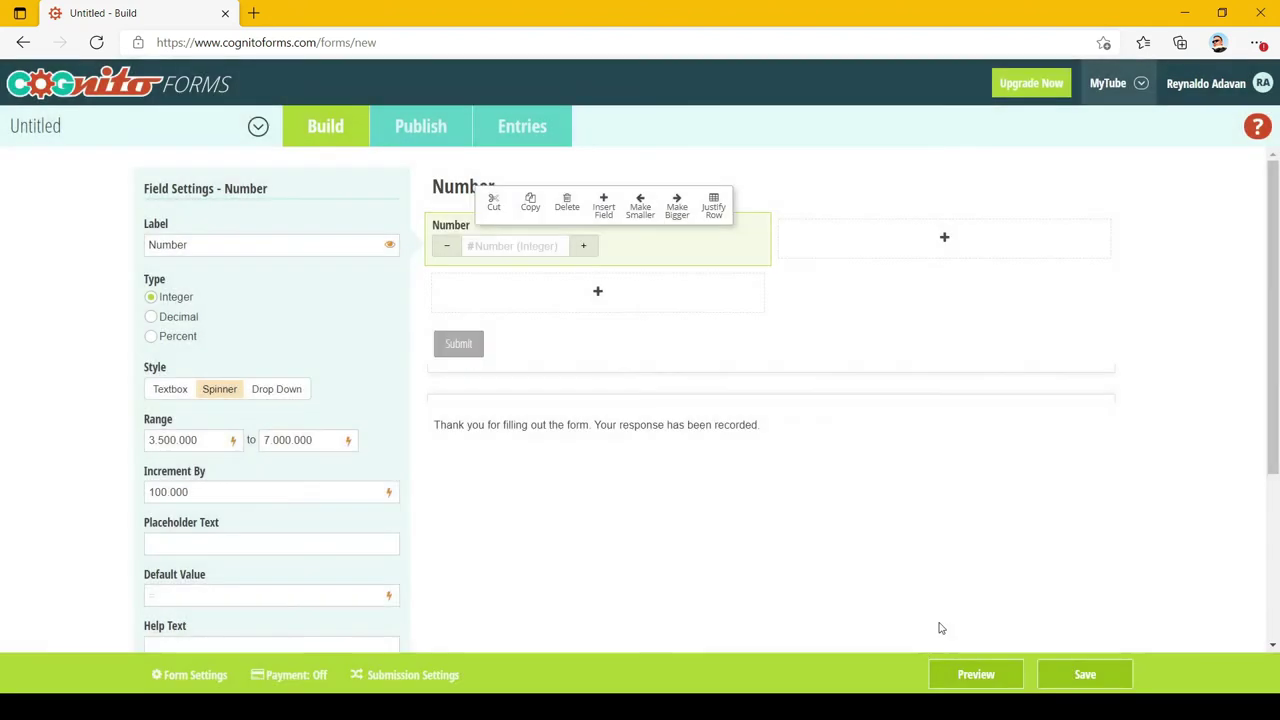
pyautogui.click(913, 648)
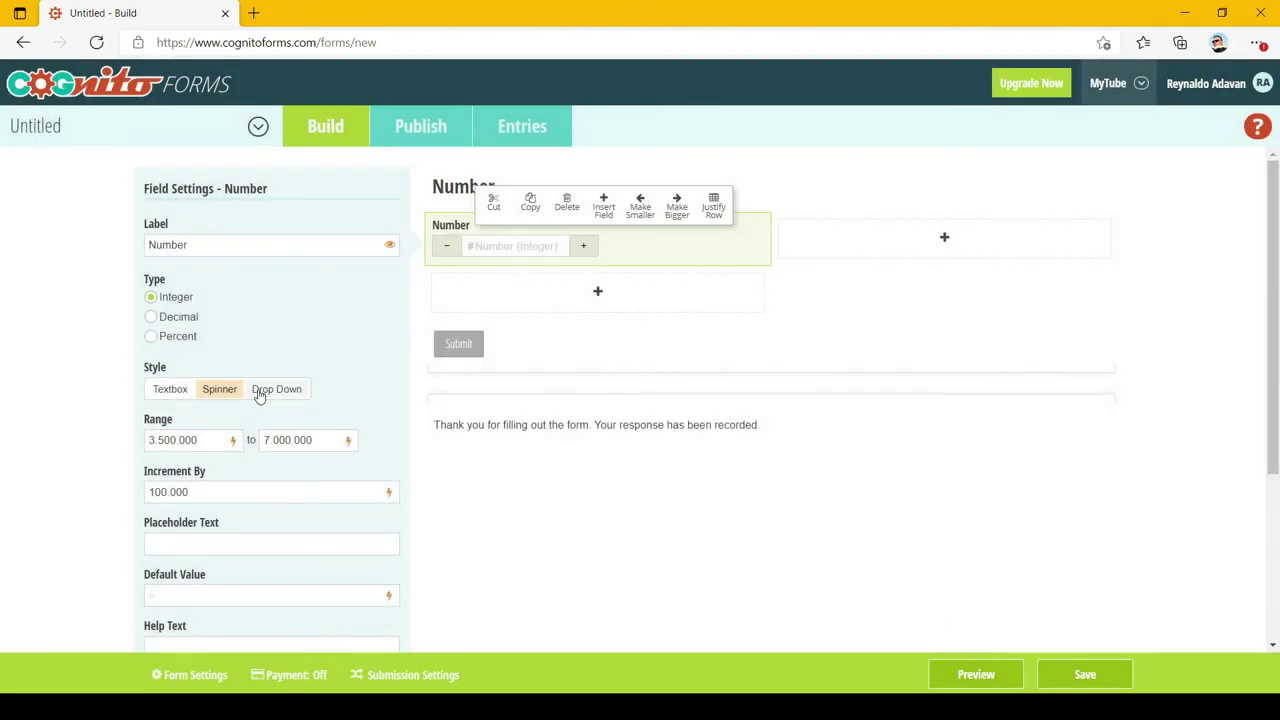
# Step: Try the Drop Down style for the Number field and open its list of choices in the form preview
pyautogui.click(270, 393)
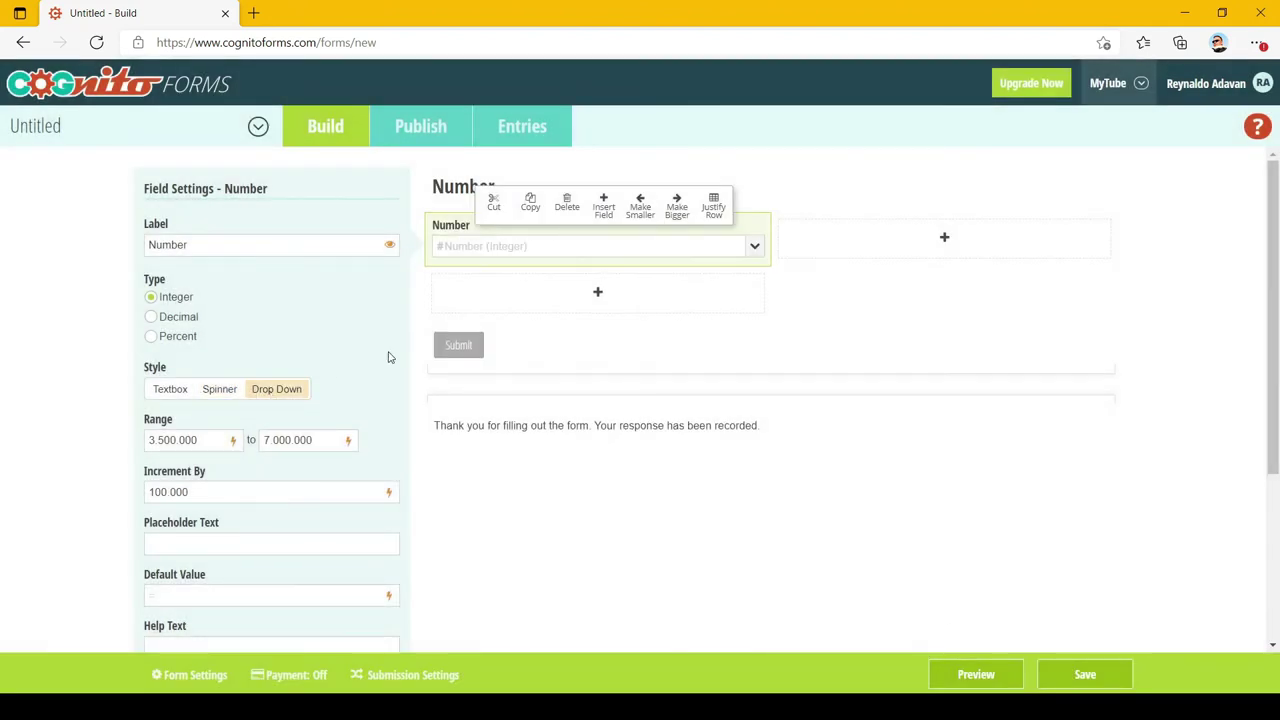
pyautogui.click(975, 674)
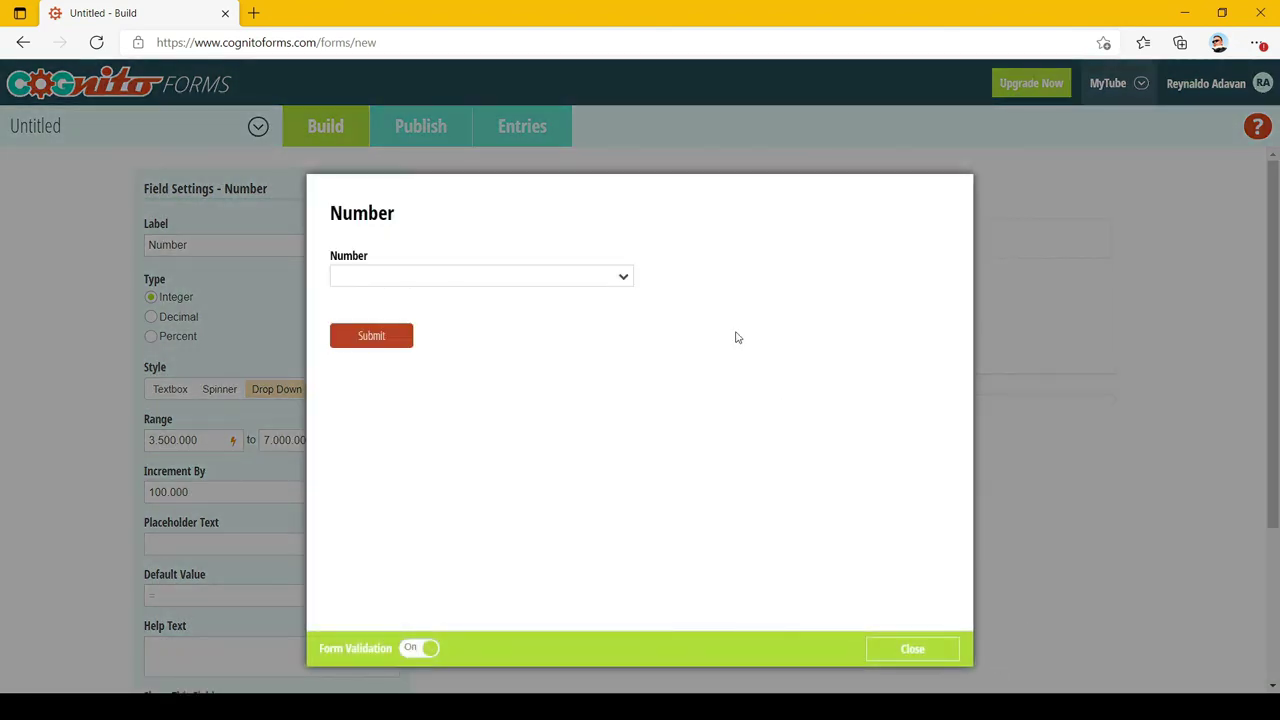
pyautogui.click(612, 280)
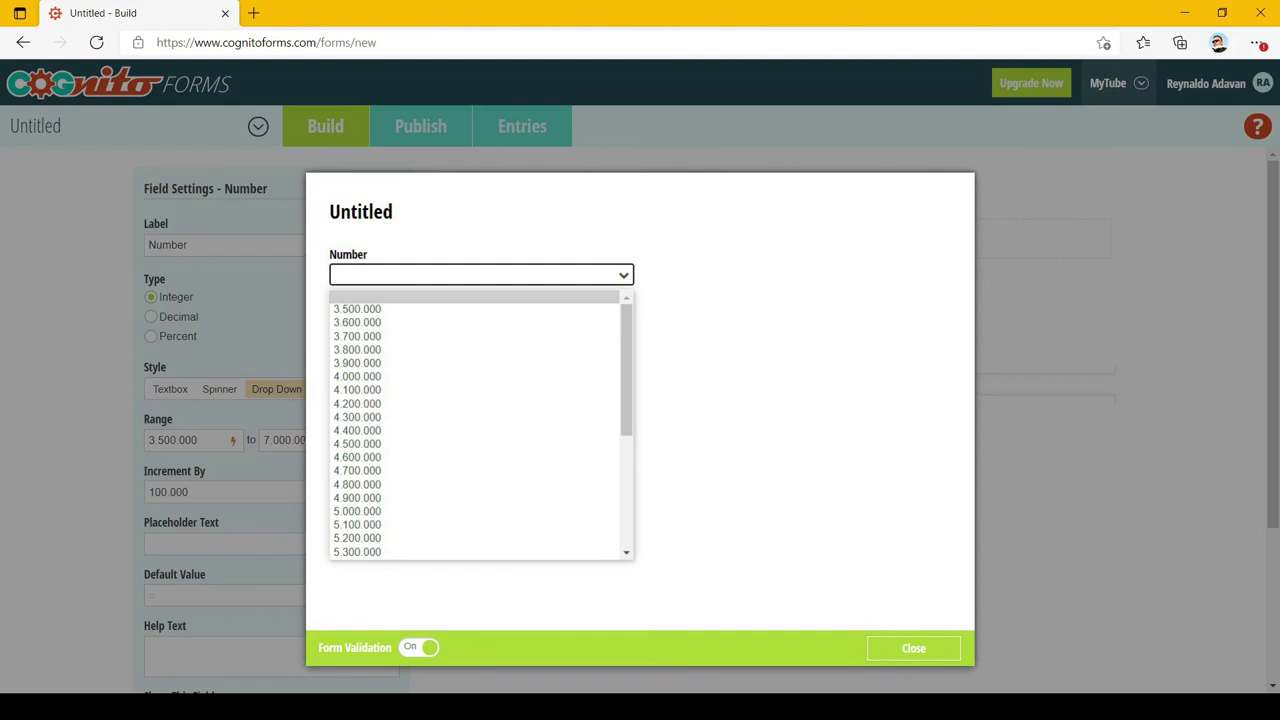
pyautogui.click(931, 320)
pyautogui.click(913, 648)
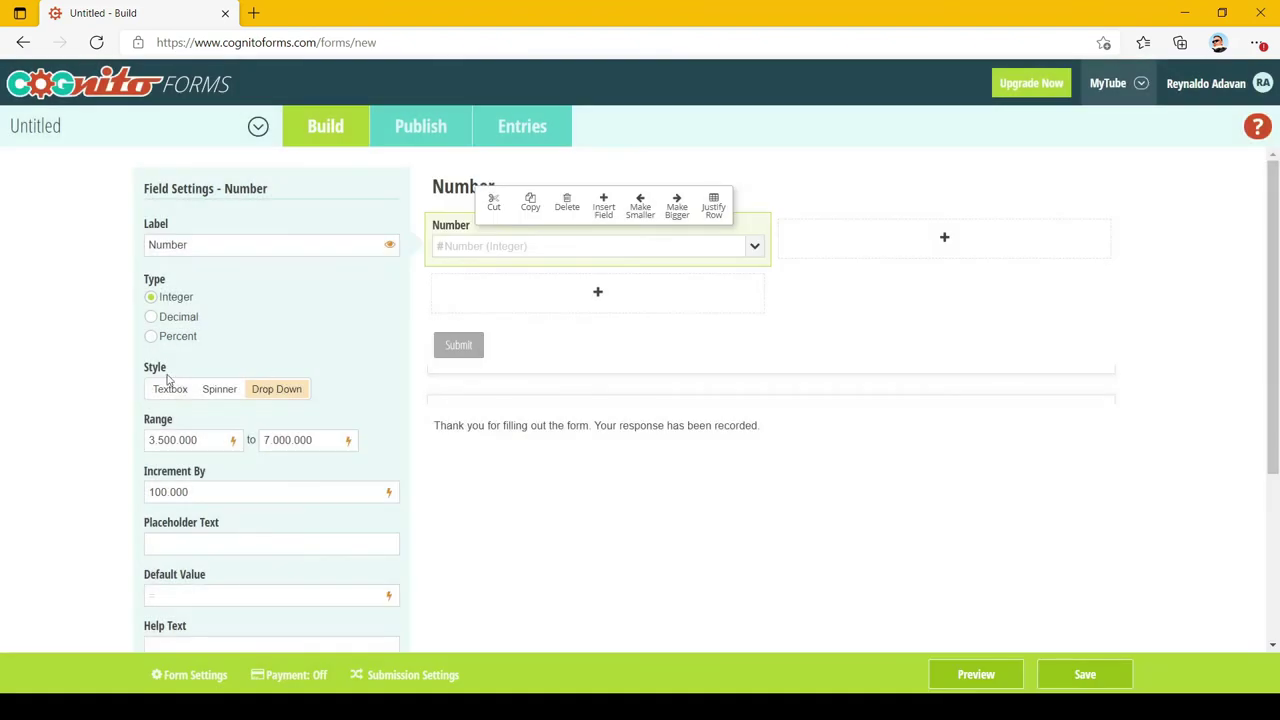
# Step: Set the Number field to the Textbox style and look through its remaining settings down to Show Custom Error
pyautogui.click(167, 386)
pyautogui.scroll(-3, 326, 342)
pyautogui.scroll(-1, 326, 342)
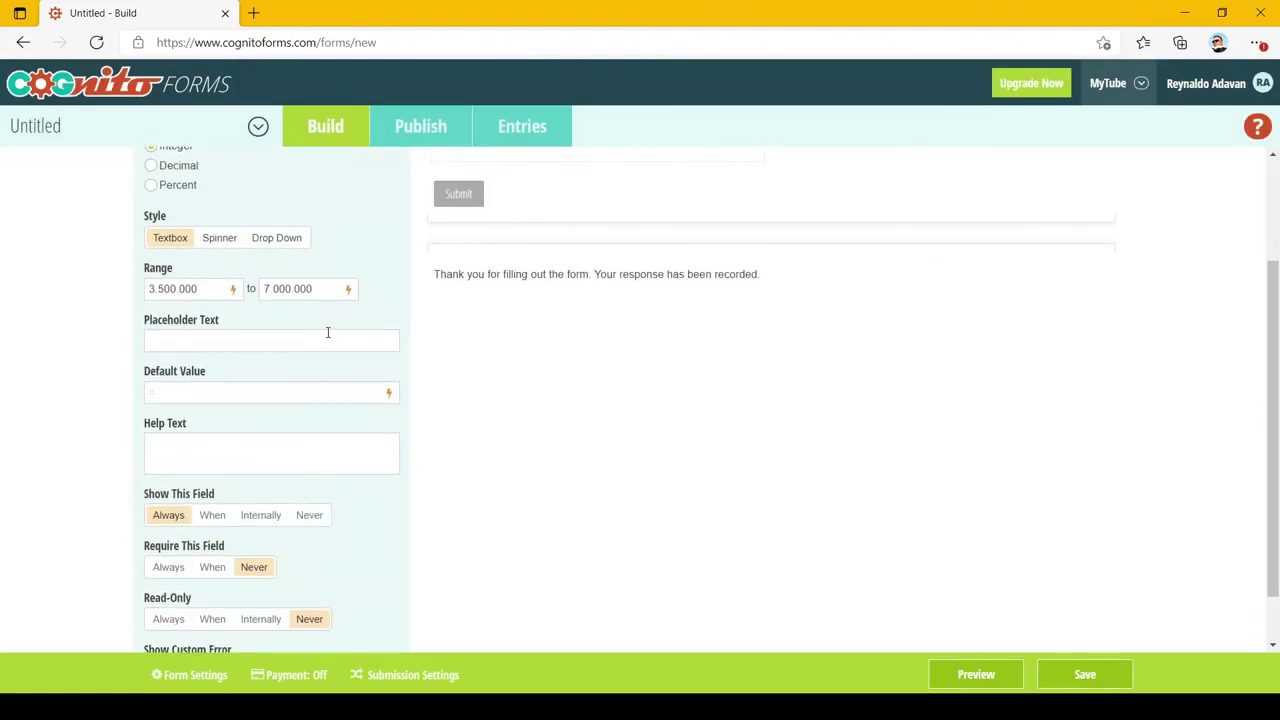
pyautogui.scroll(-1, 327, 332)
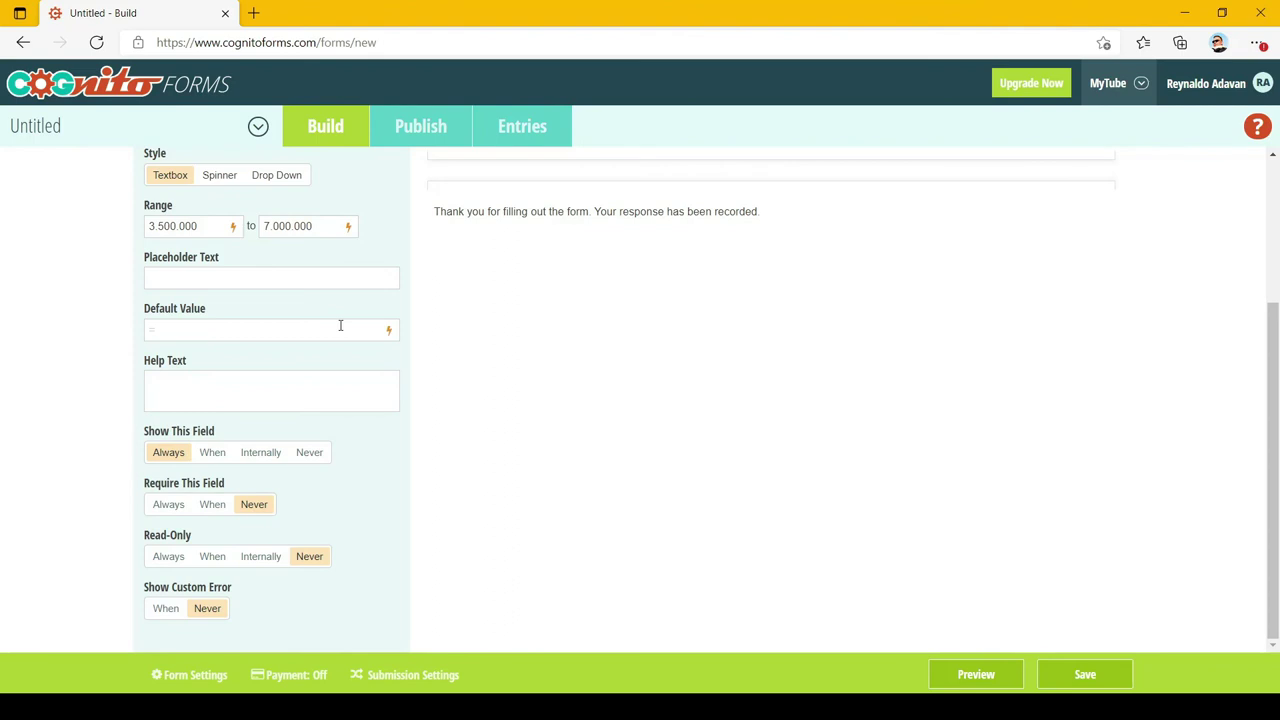
pyautogui.scroll(3, 455, 384)
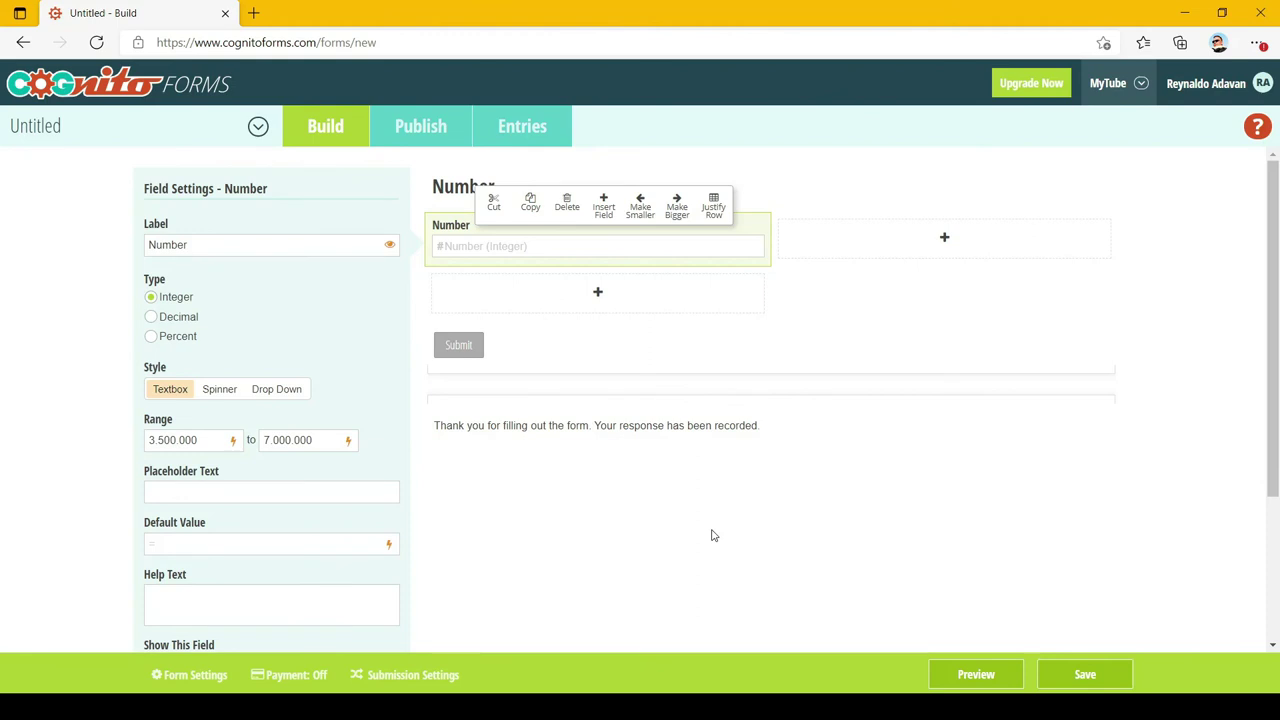
pyautogui.scroll(-1, 877, 474)
pyautogui.scroll(1, 877, 474)
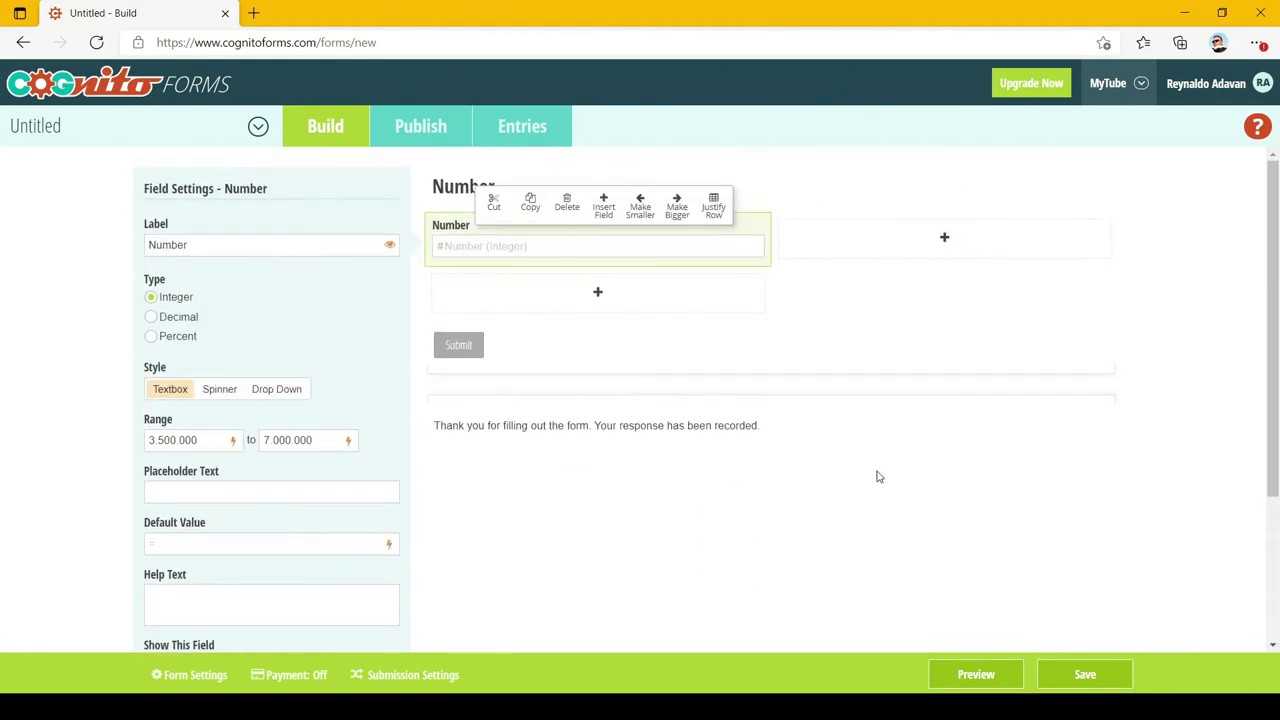